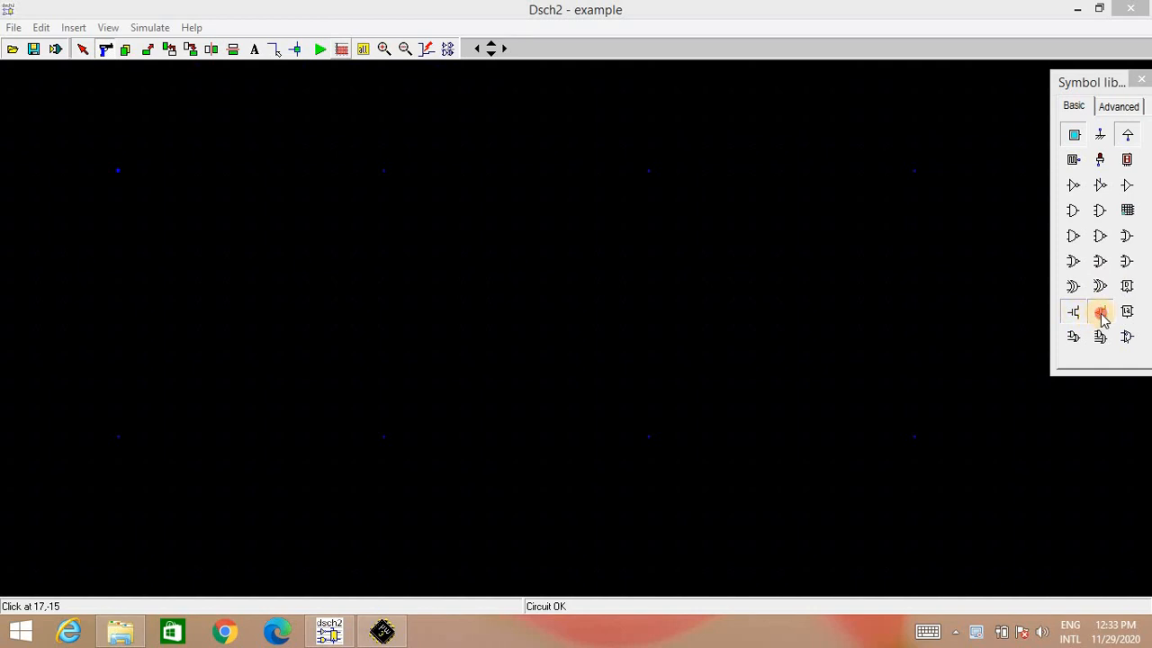
Place a pMOS transistor in series above an nMOS, with a supply symbol on the pMOS and a ground symbol beneath the nMOS.
left_click(1101, 315)
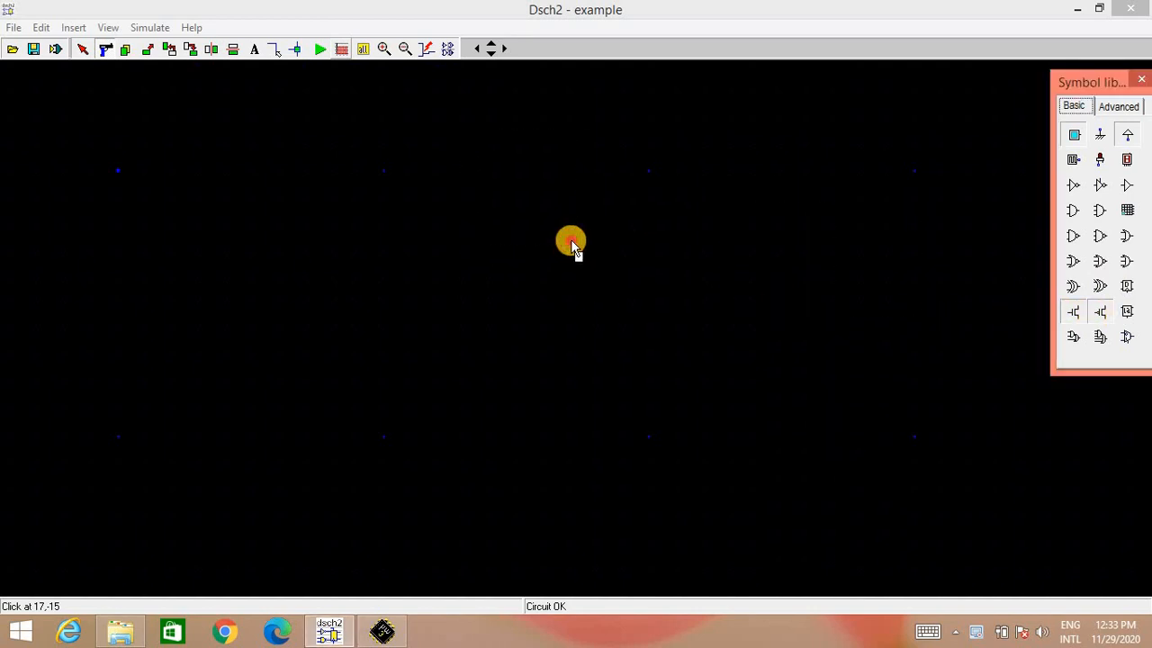
left_click(569, 243)
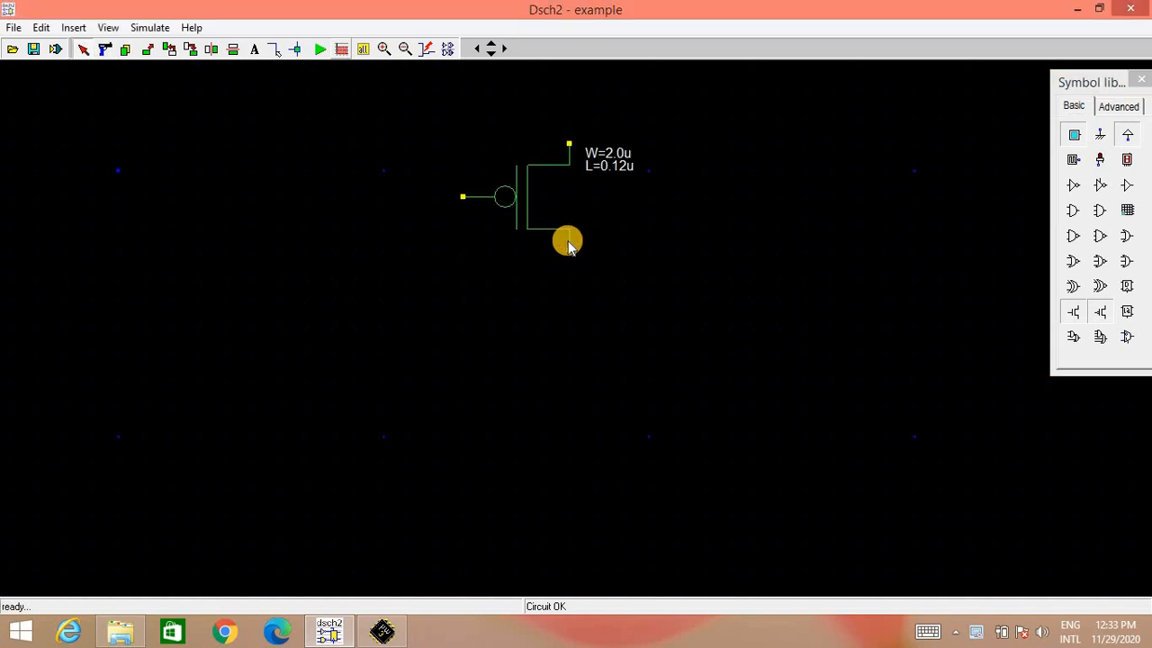
left_click(1073, 313)
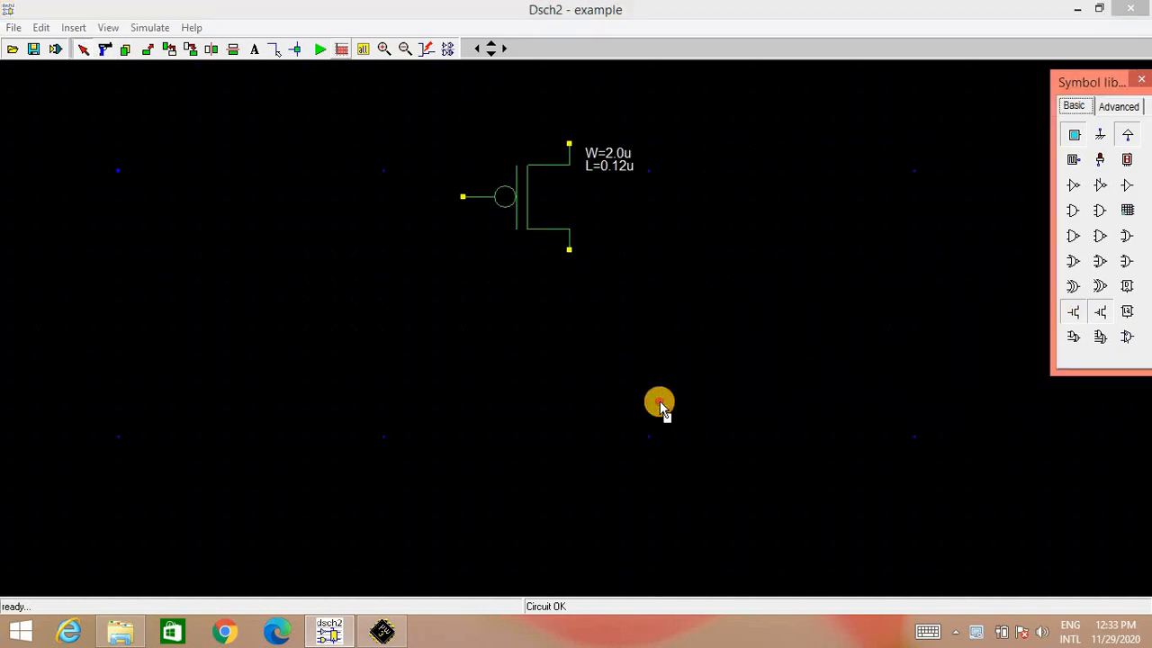
left_click(572, 367)
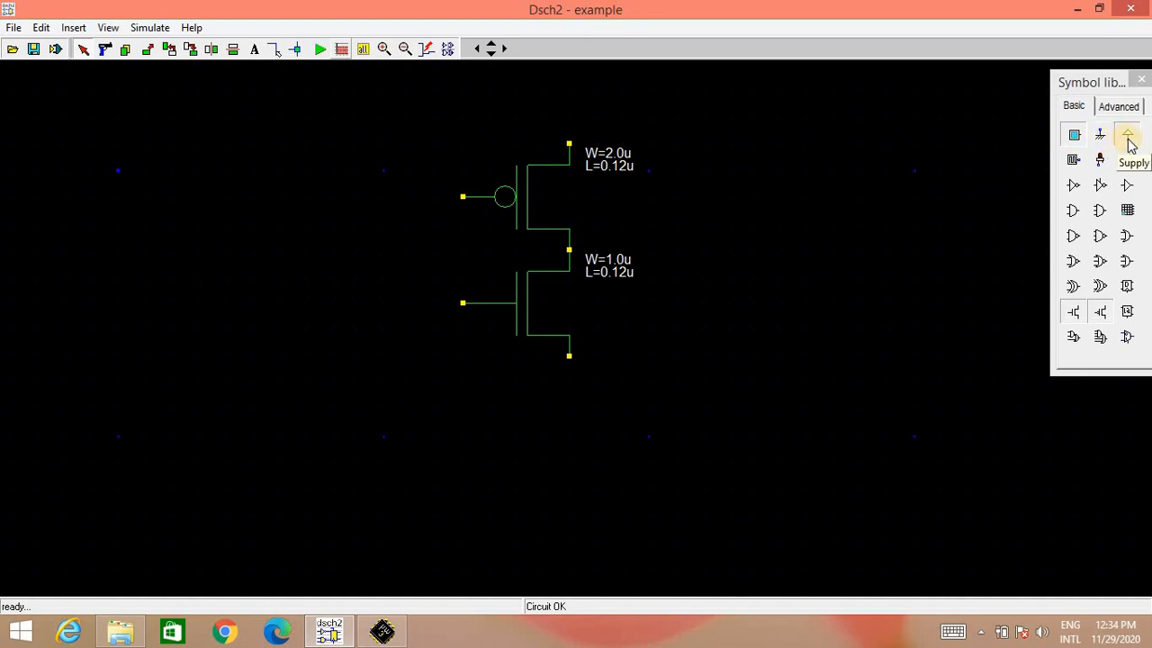
left_click_drag(1128, 137, 596, 141)
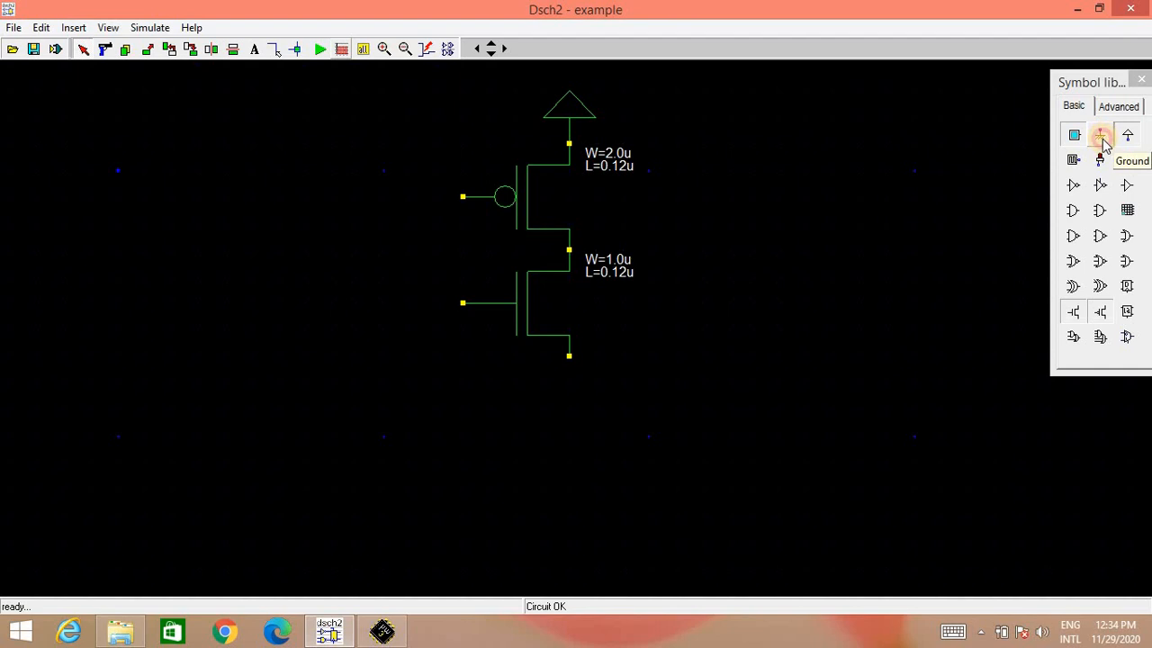
left_click_drag(1101, 137, 596, 407)
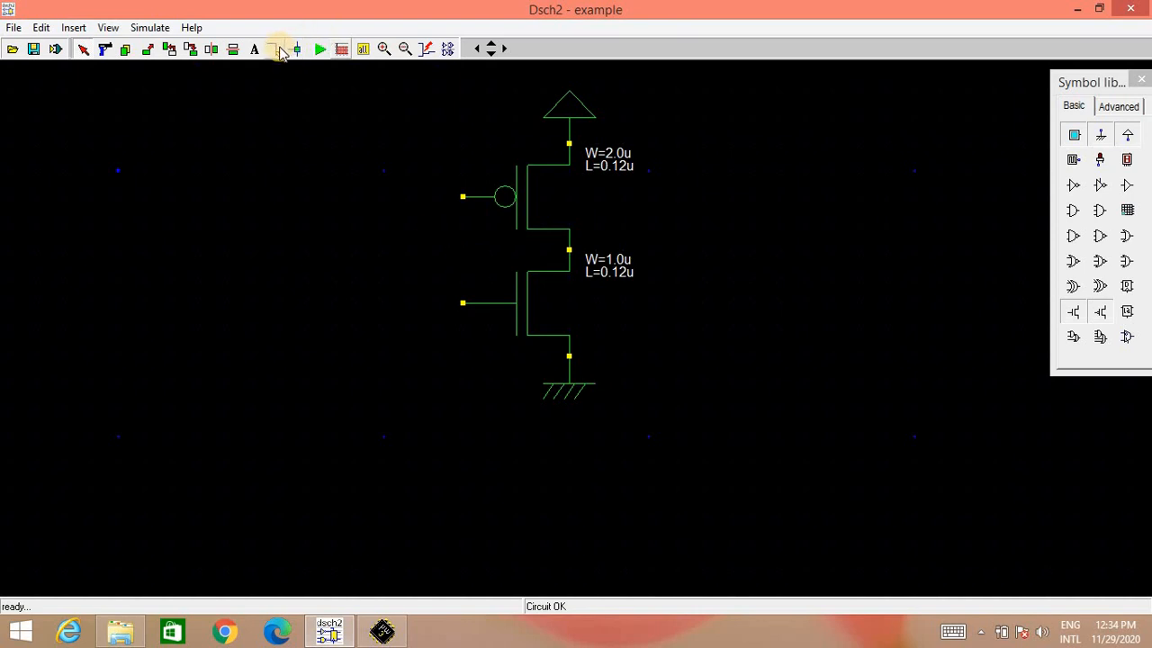
Wire the pMOS and nMOS gates together and attach an input button to the middle of that wire.
left_click(276, 49)
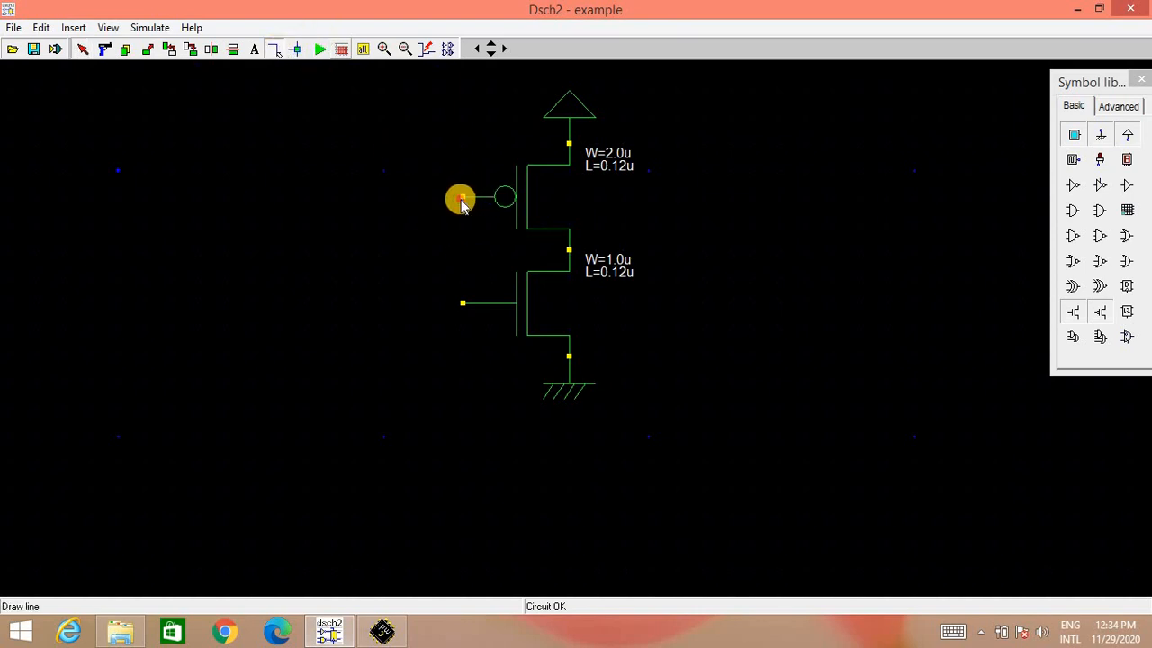
left_click_drag(460, 198, 461, 303)
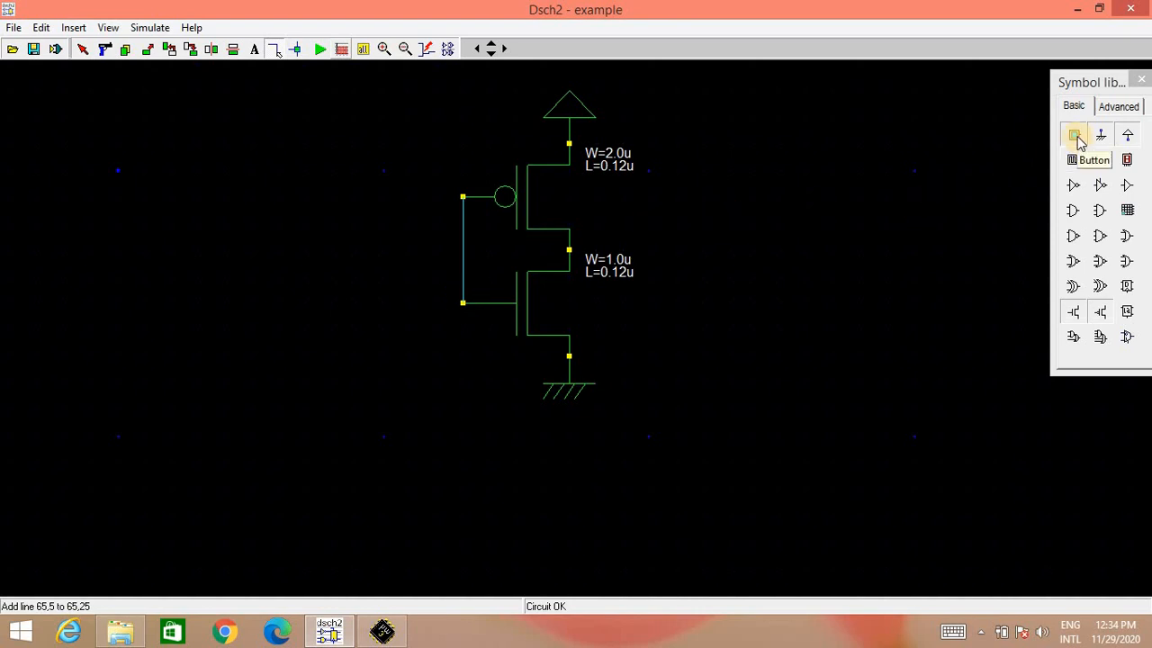
left_click_drag(1078, 139, 461, 277)
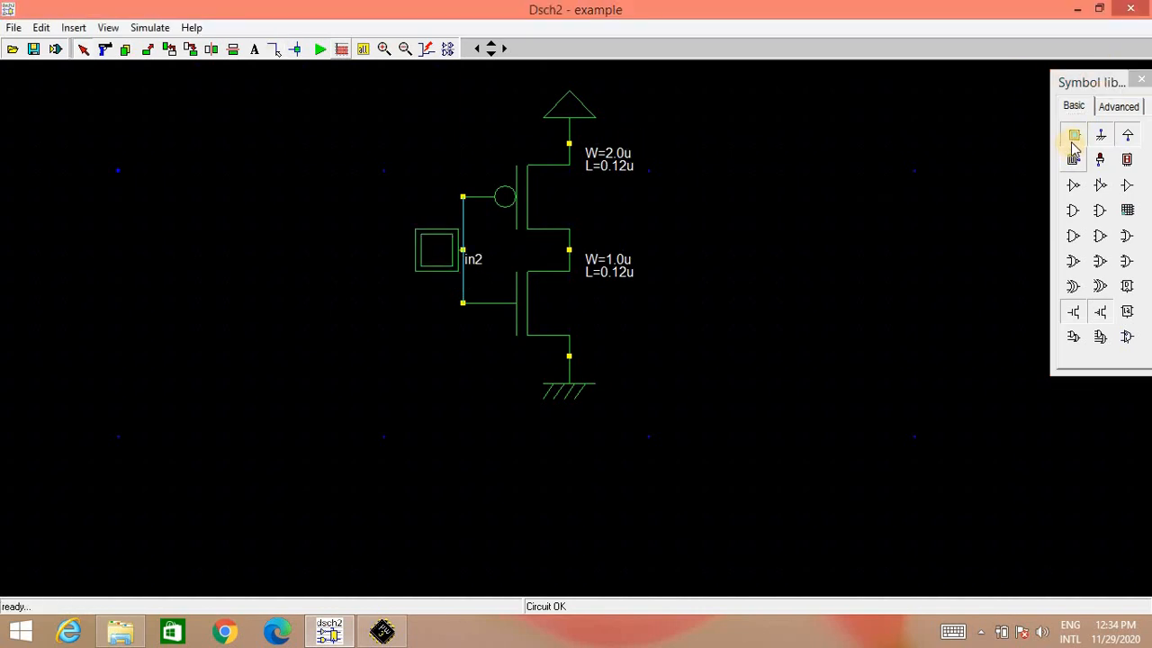
left_click_drag(1075, 146, 441, 267)
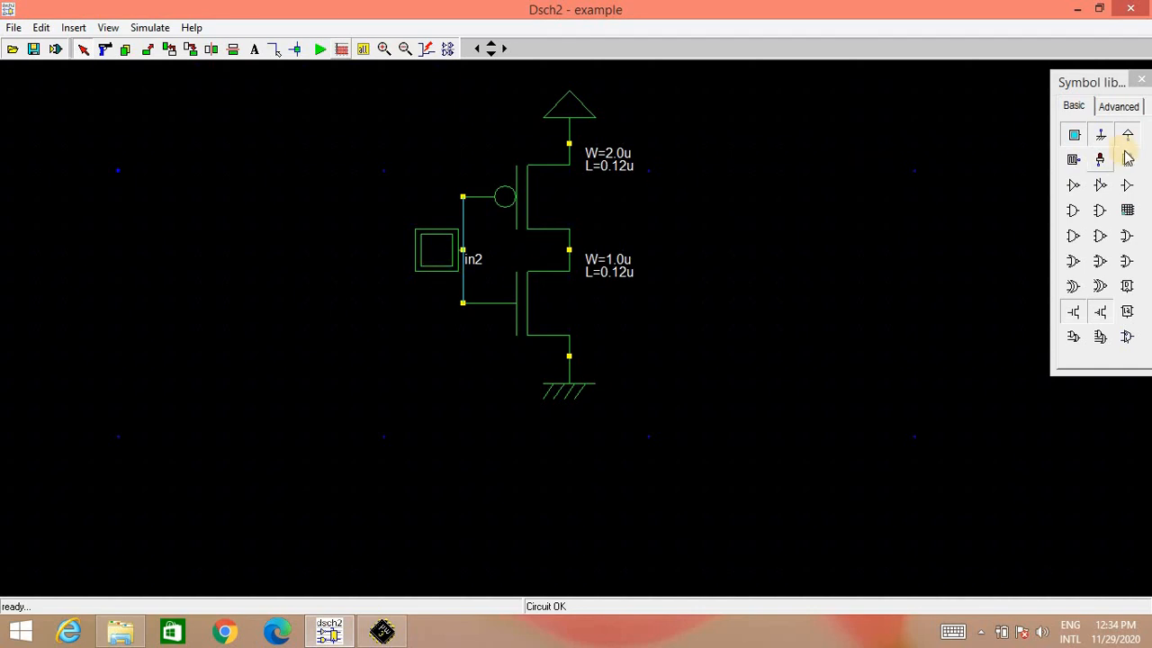
Place an output LED beside the transistors and wire it to the node shared by the pMOS and nMOS.
left_click_drag(1103, 160, 697, 253)
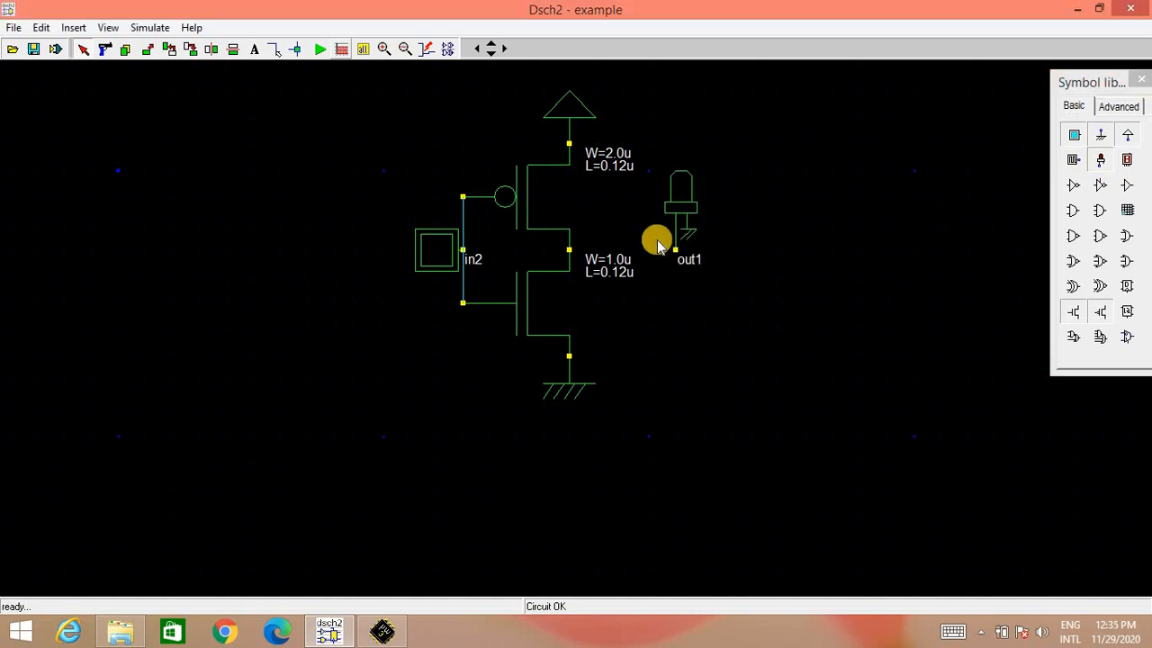
left_click(275, 50)
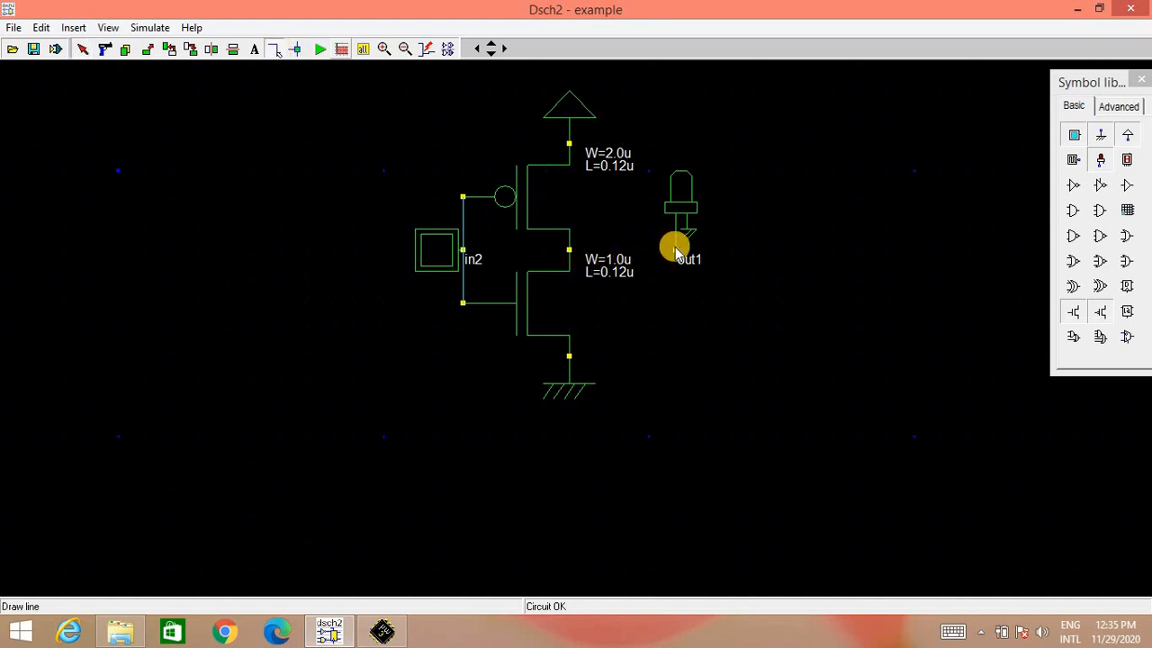
left_click_drag(676, 251, 569, 253)
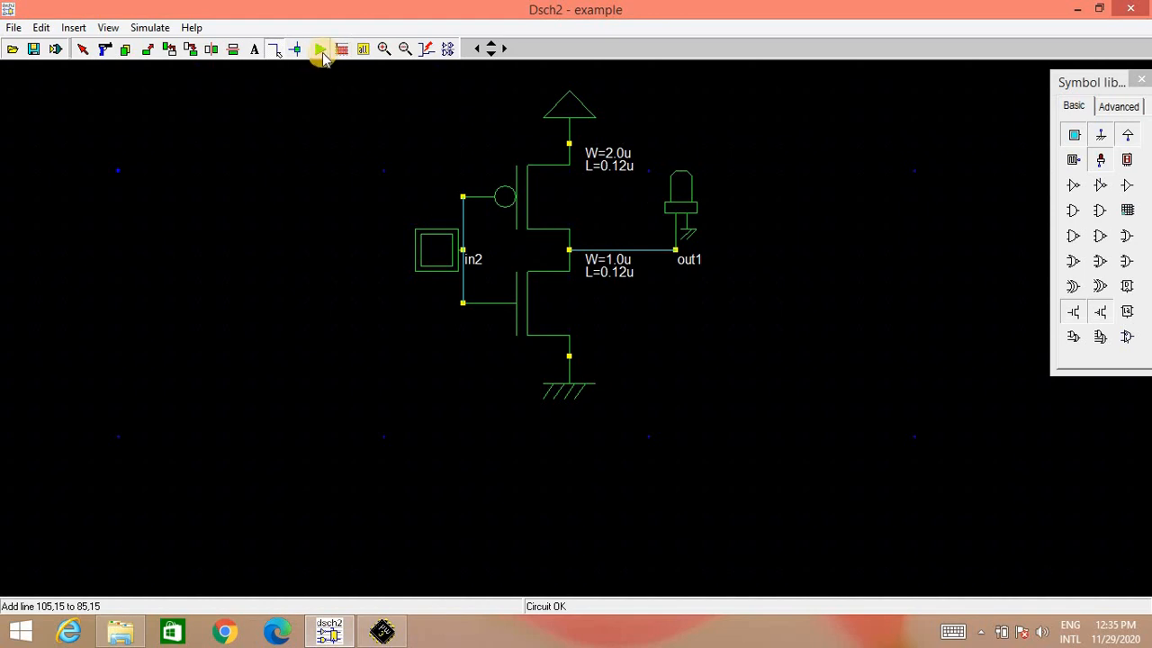
Simulate the inverter, toggle its input button on and off to check the output LED, and stop the simulation.
left_click(320, 50)
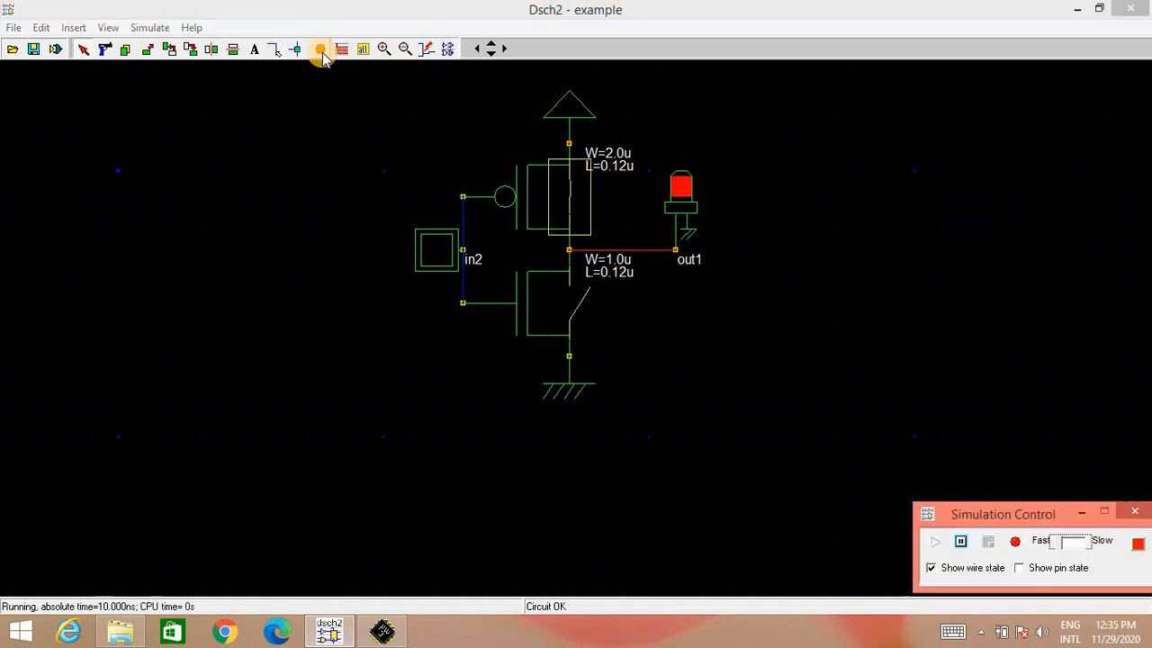
left_click(424, 249)
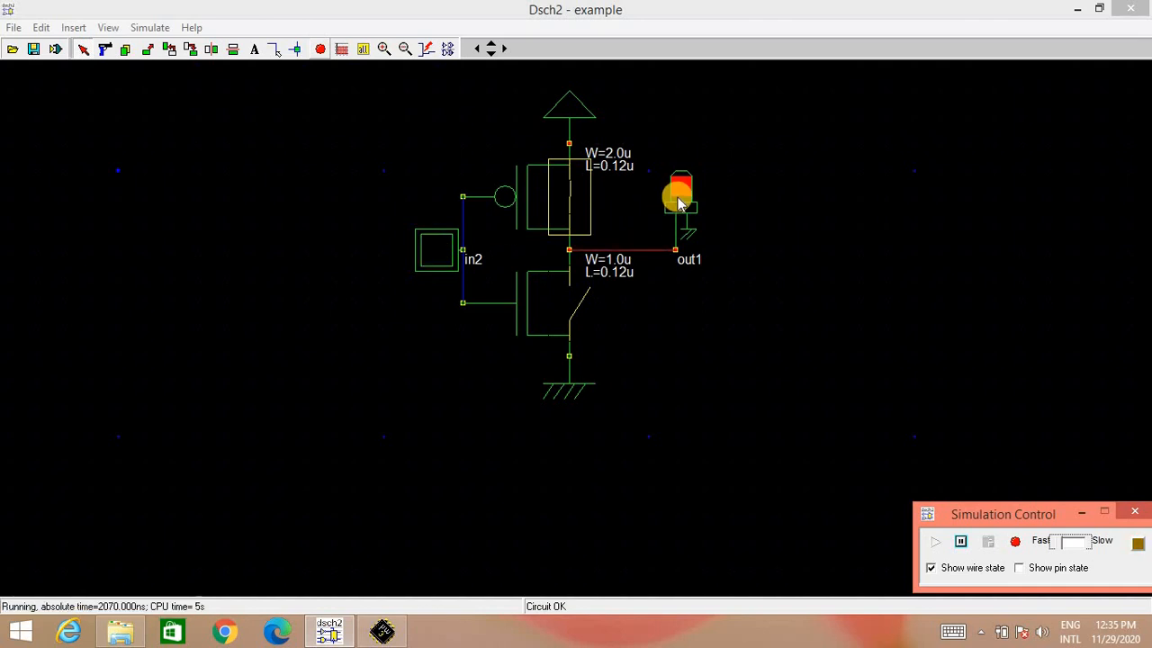
left_click(429, 249)
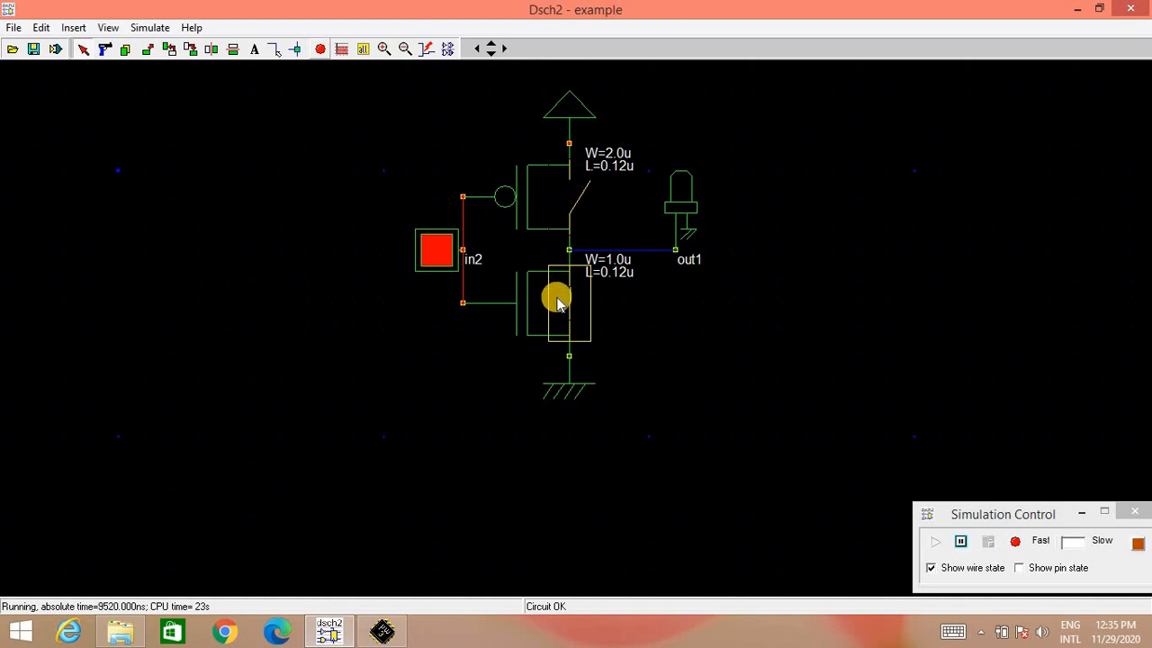
left_click(440, 250)
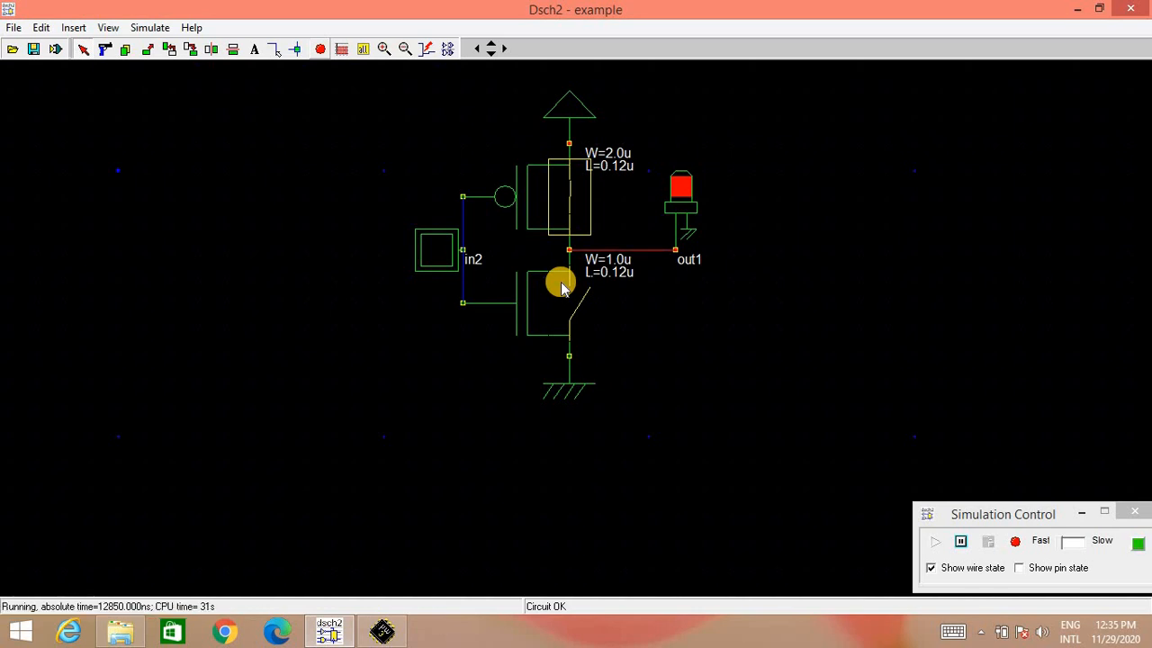
left_click(321, 50)
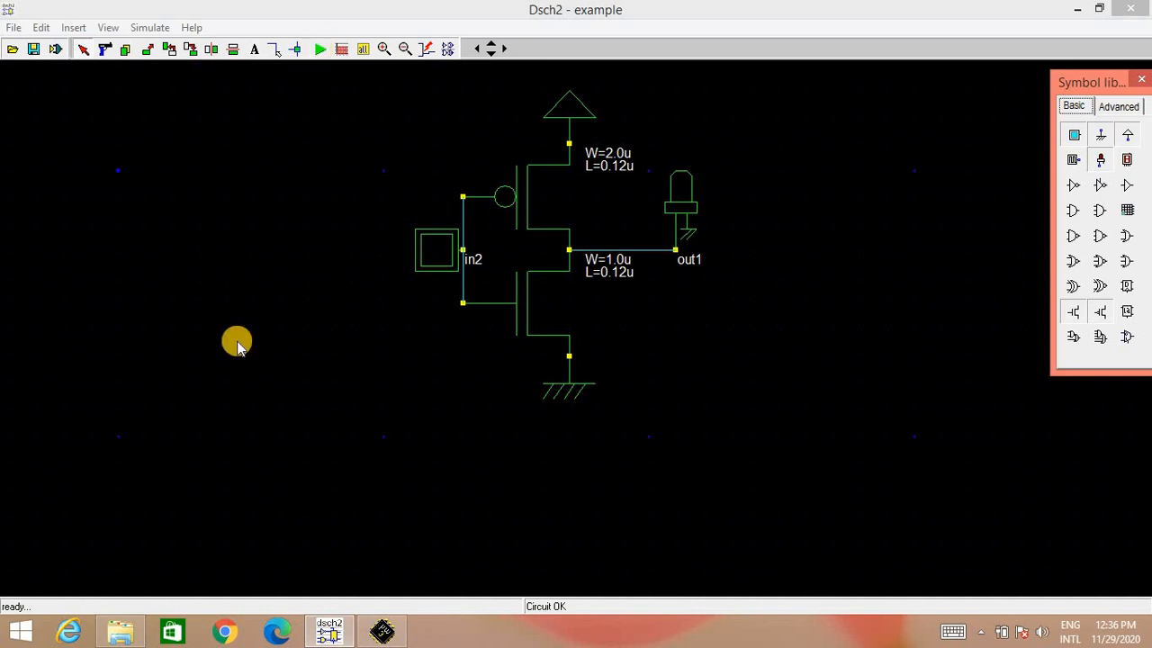
Switch to Microwind and generate a pMOS device 0.500 µm wide and 0.100 µm long in the upper middle of the layout.
left_click(328, 632)
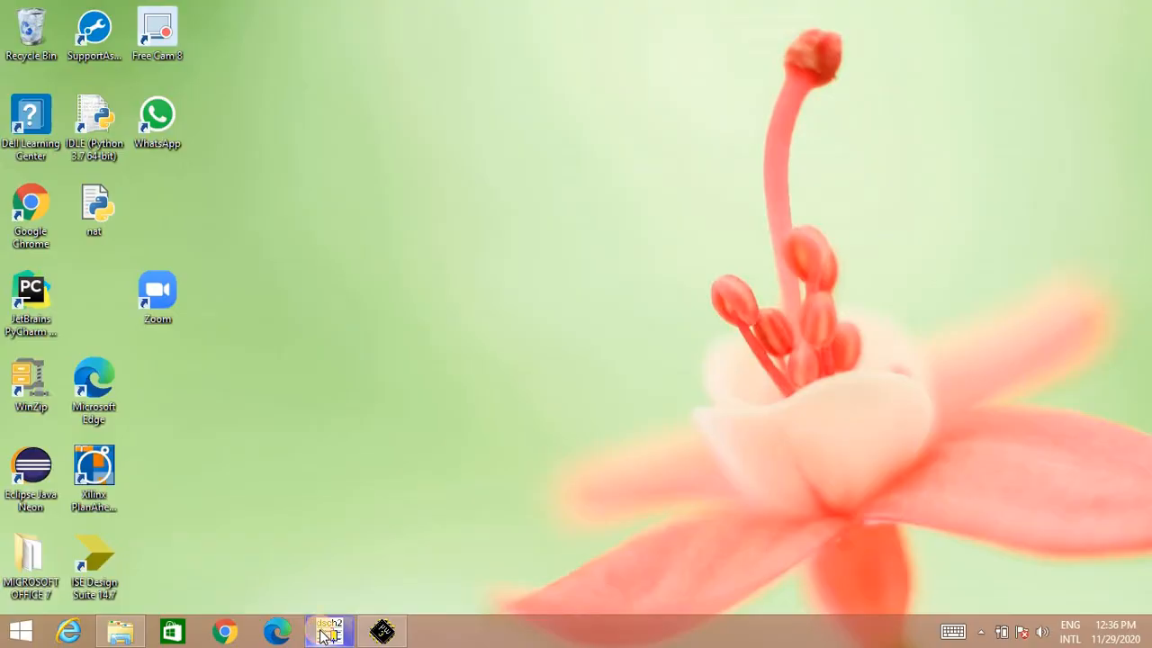
left_click(381, 632)
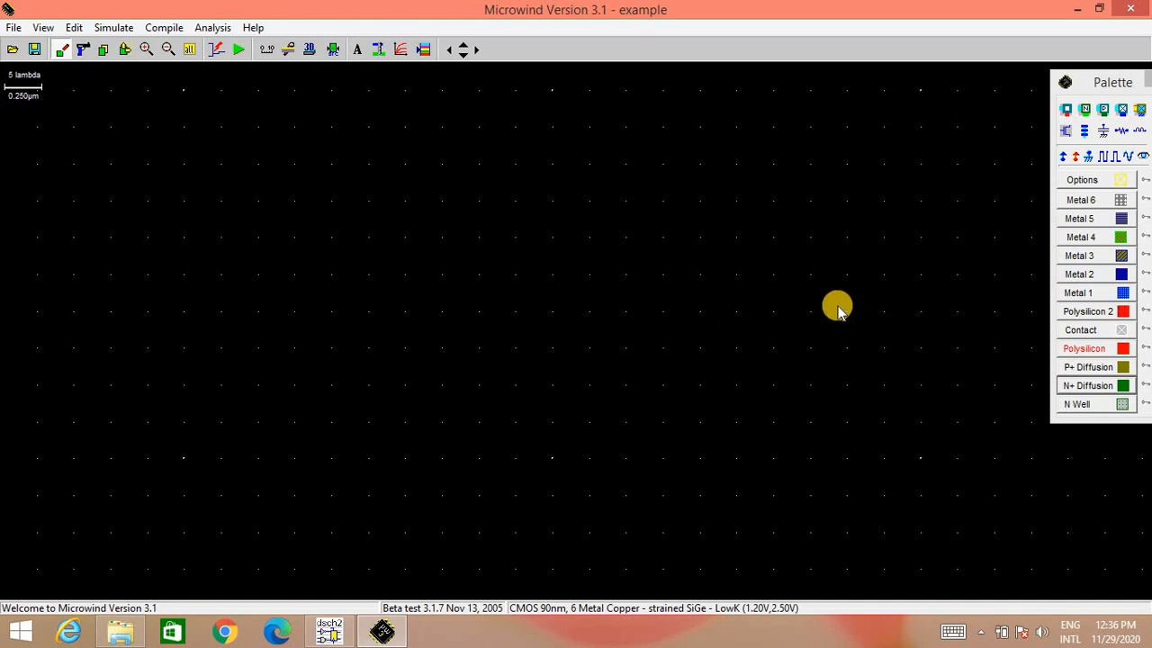
left_click(1066, 134)
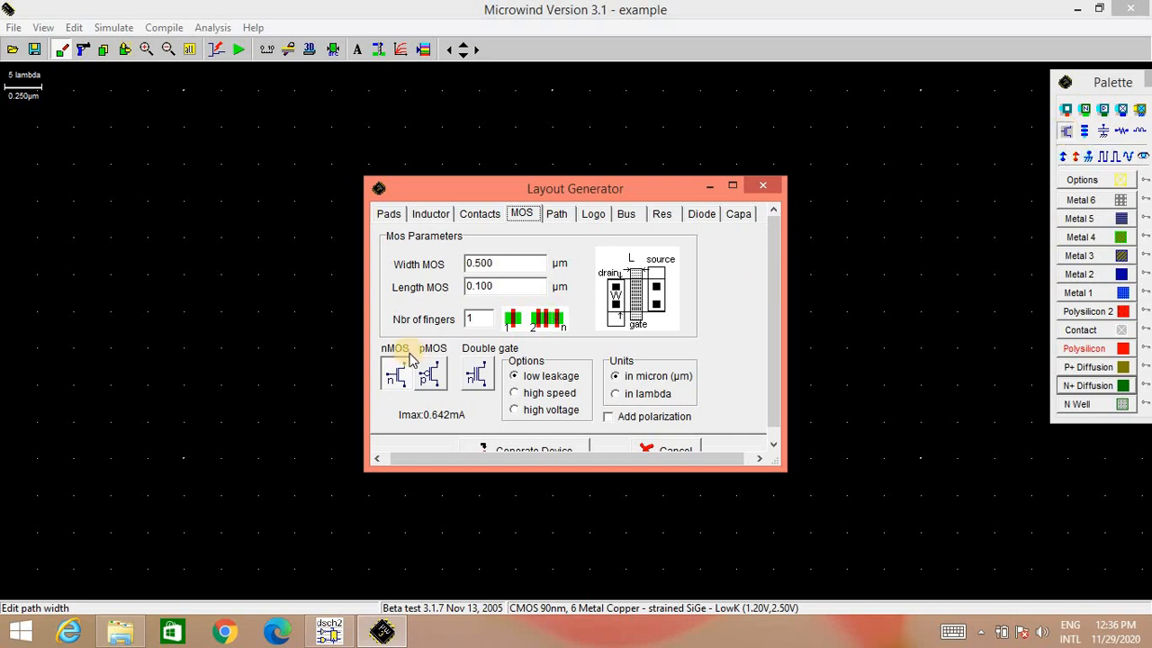
left_click(429, 376)
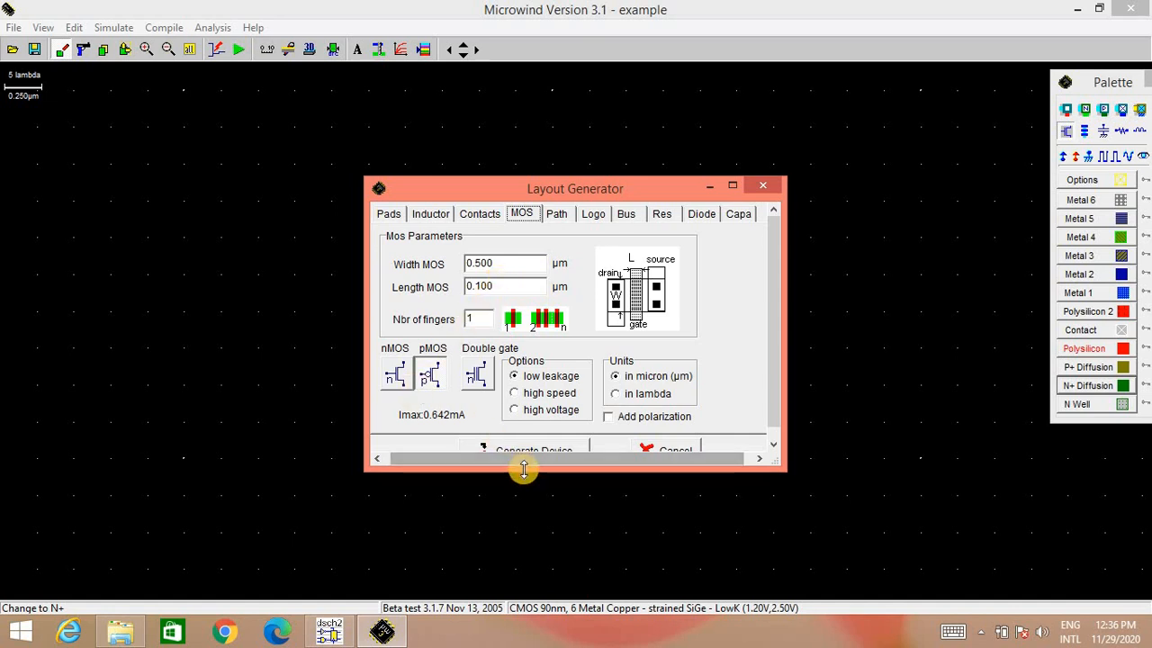
left_click_drag(524, 471, 522, 484)
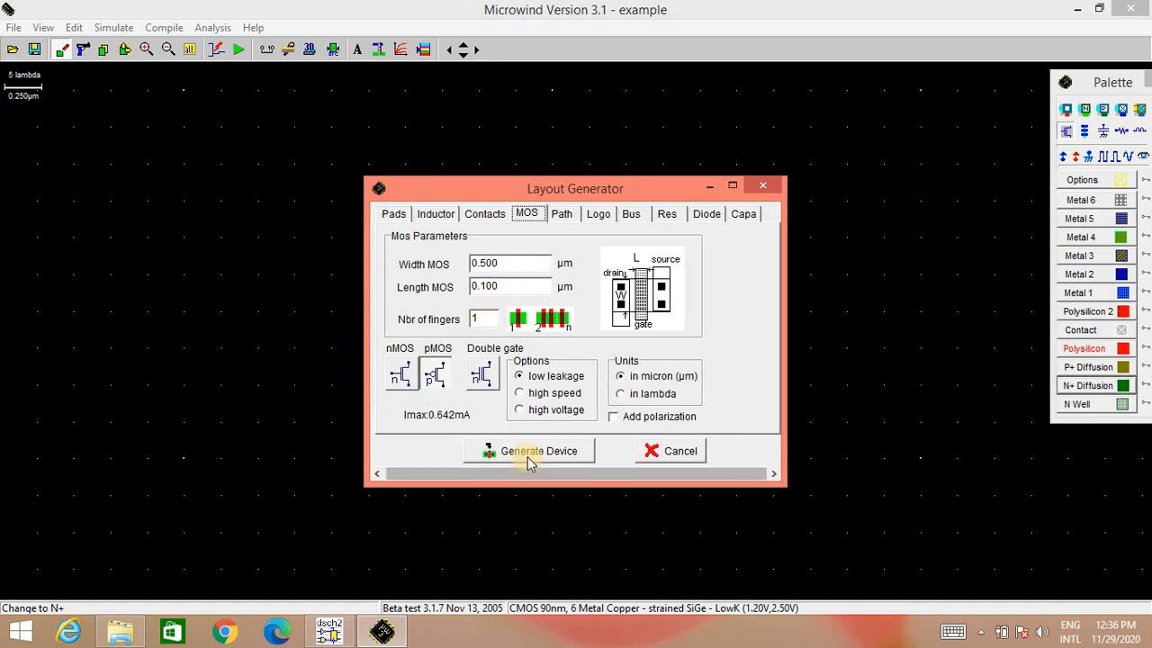
left_click(527, 454)
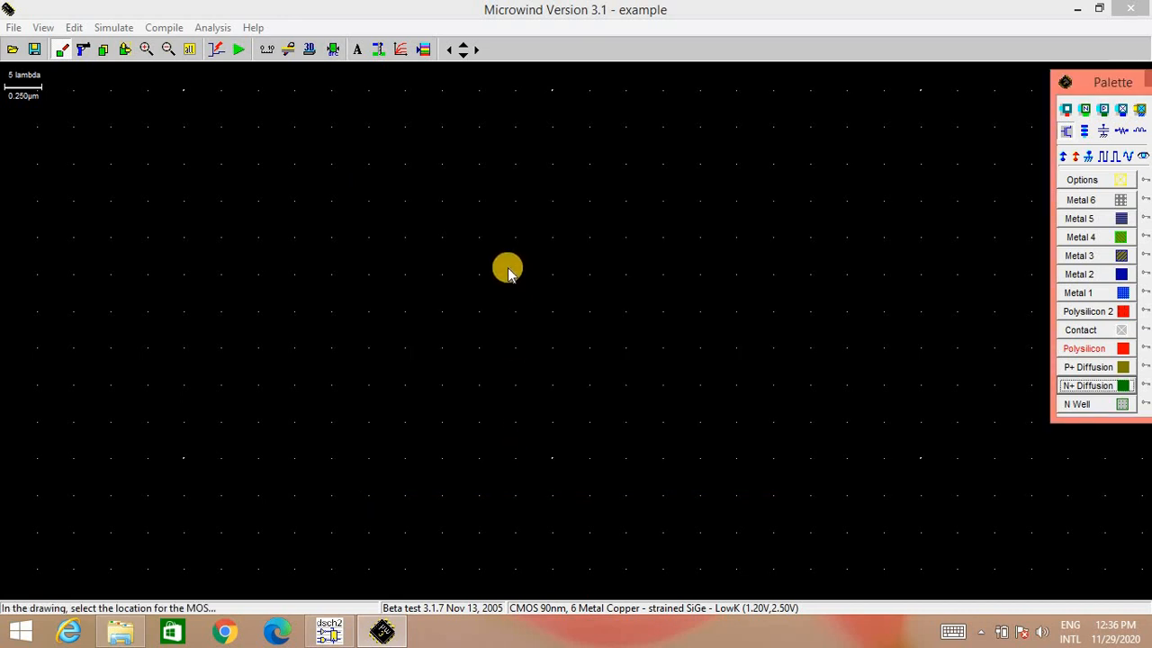
left_click(507, 270)
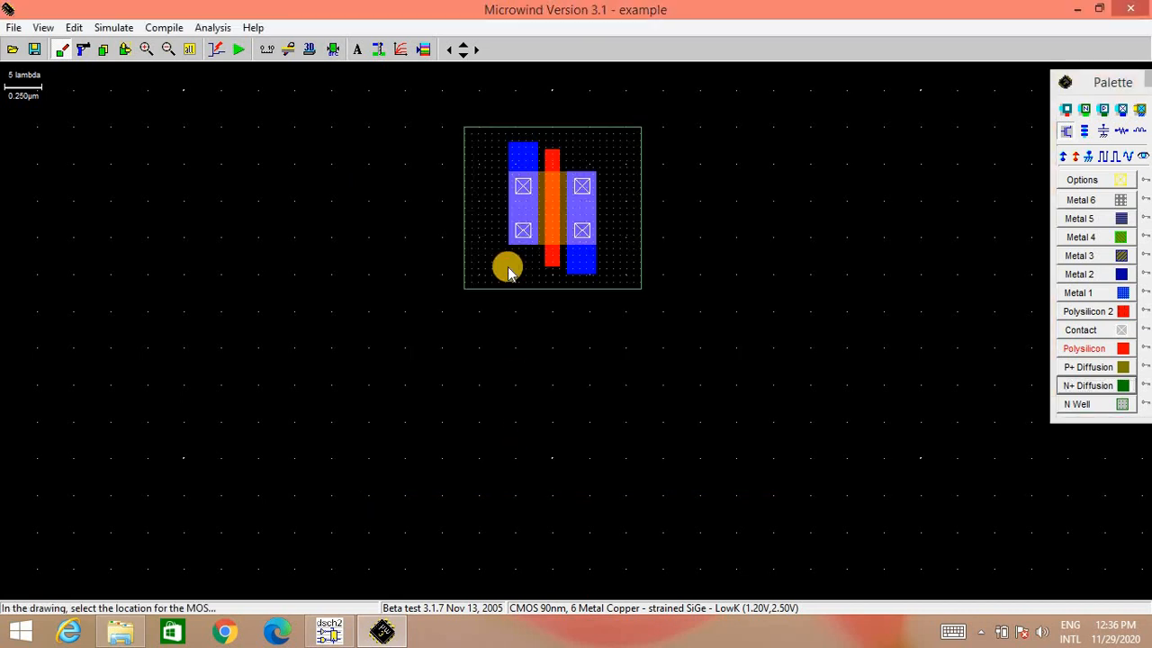
Generate an nMOS device 0.500 µm wide and 0.100 µm long and place it below the pMOS.
left_click(1065, 133)
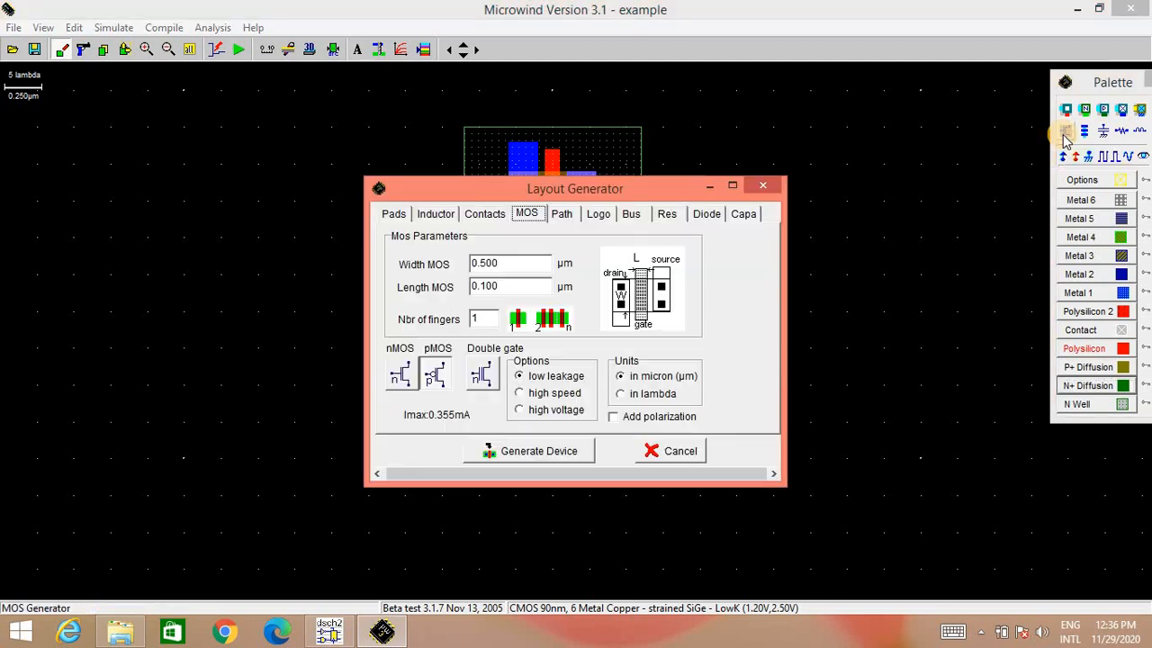
left_click(399, 379)
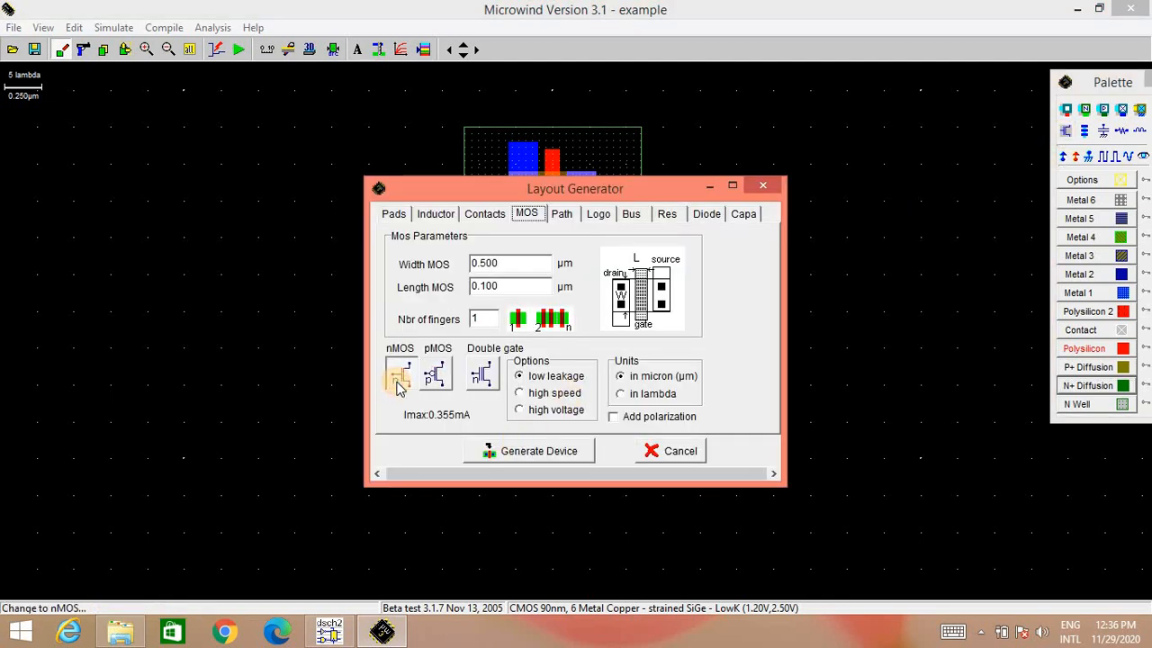
left_click(502, 262)
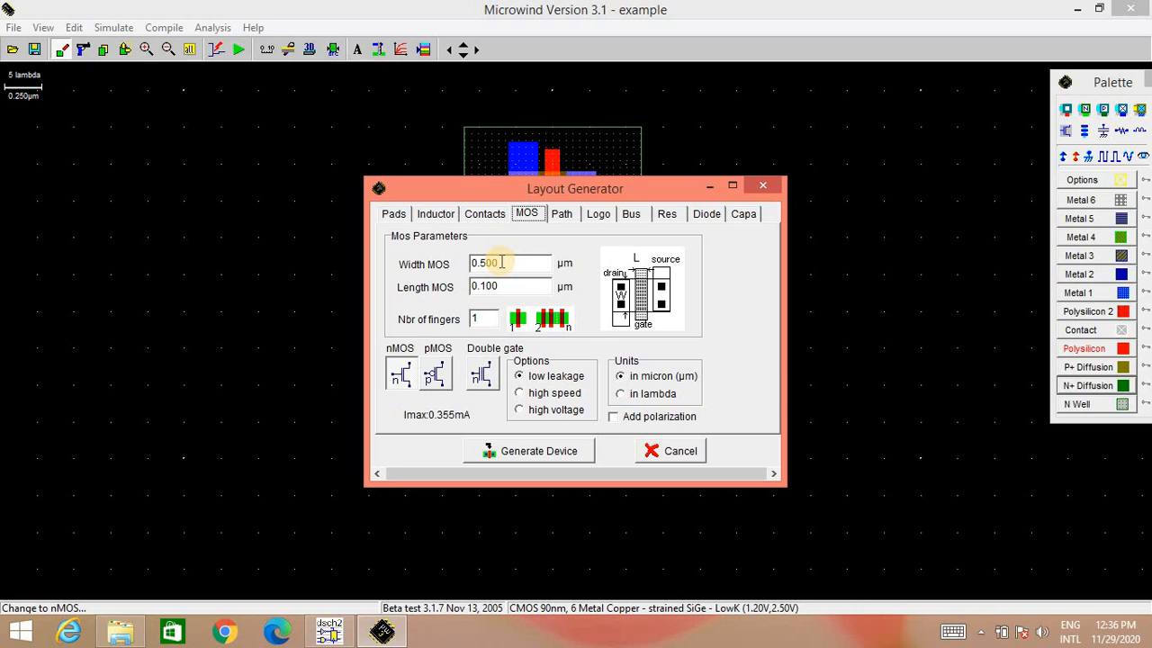
left_click(502, 284)
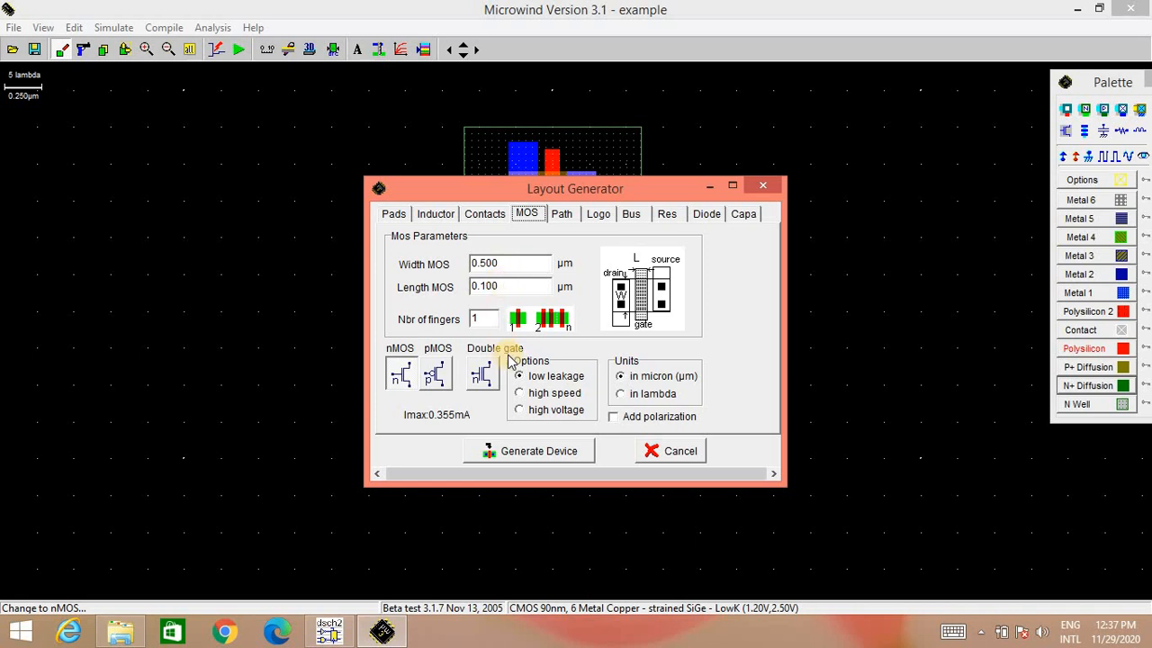
left_click(520, 453)
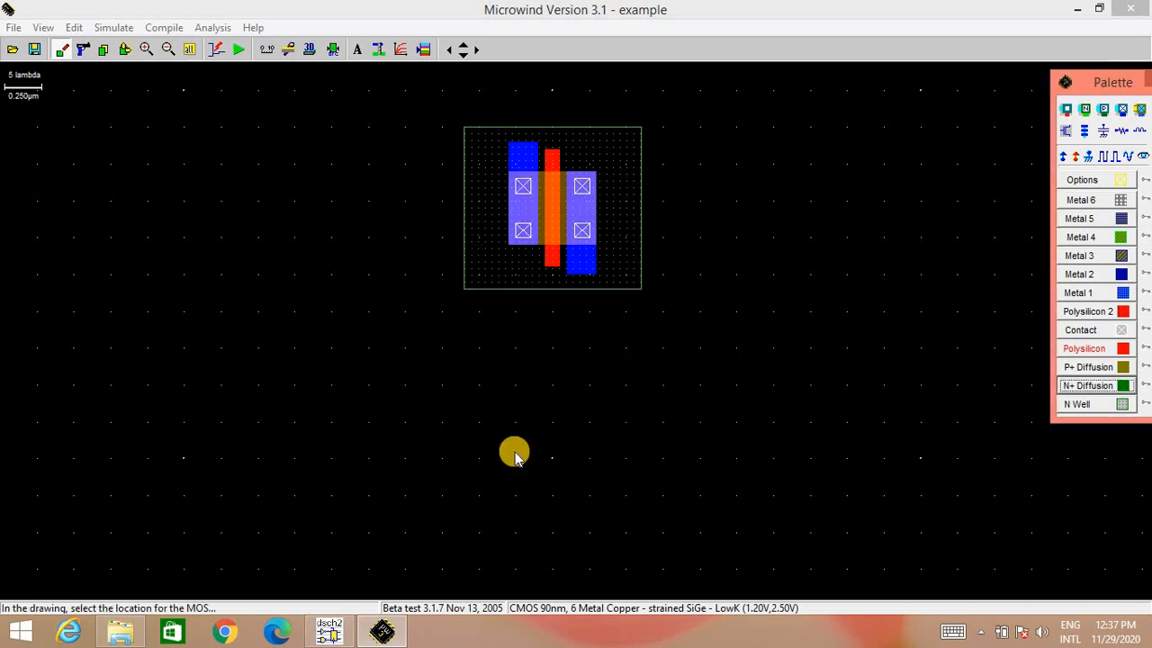
left_click(513, 474)
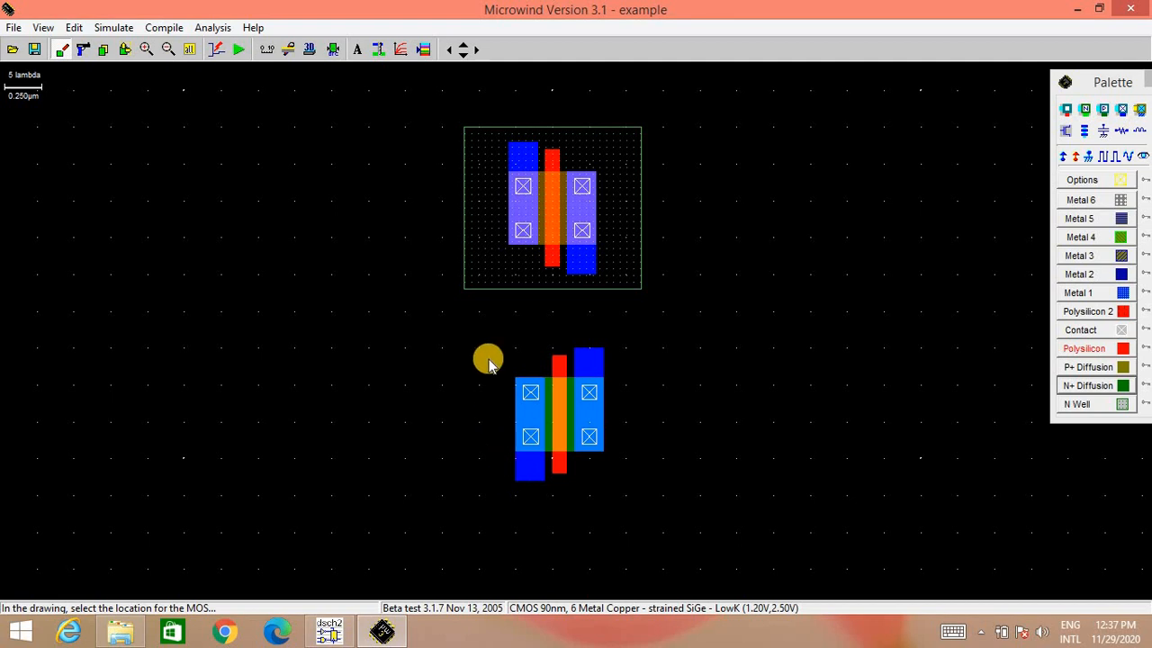
Move the whole nMOS device up so that it sits just below the n-well with its gate aligned under the pMOS gate.
left_click(123, 52)
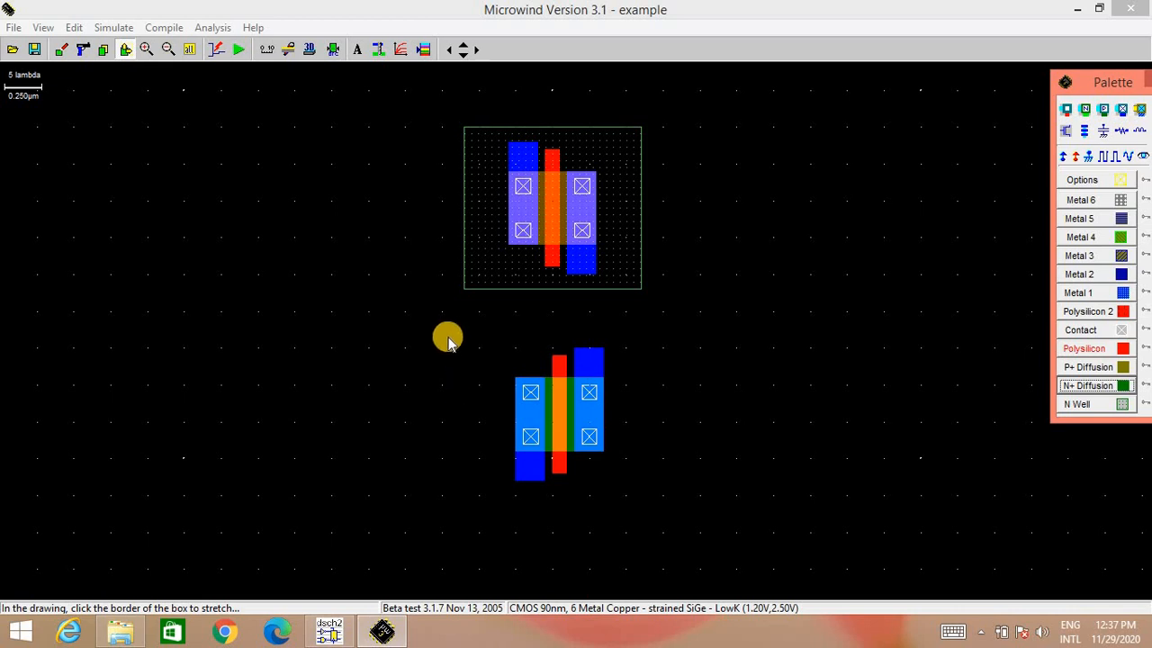
left_click_drag(456, 327, 707, 470)
left_click(689, 512)
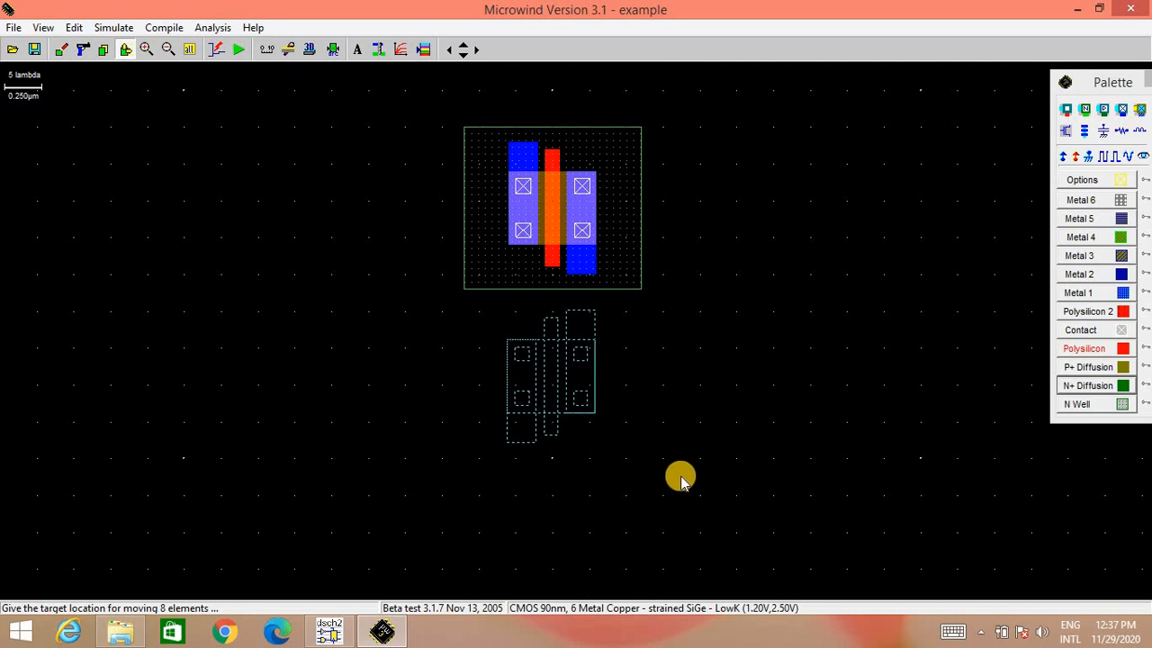
left_click(681, 479)
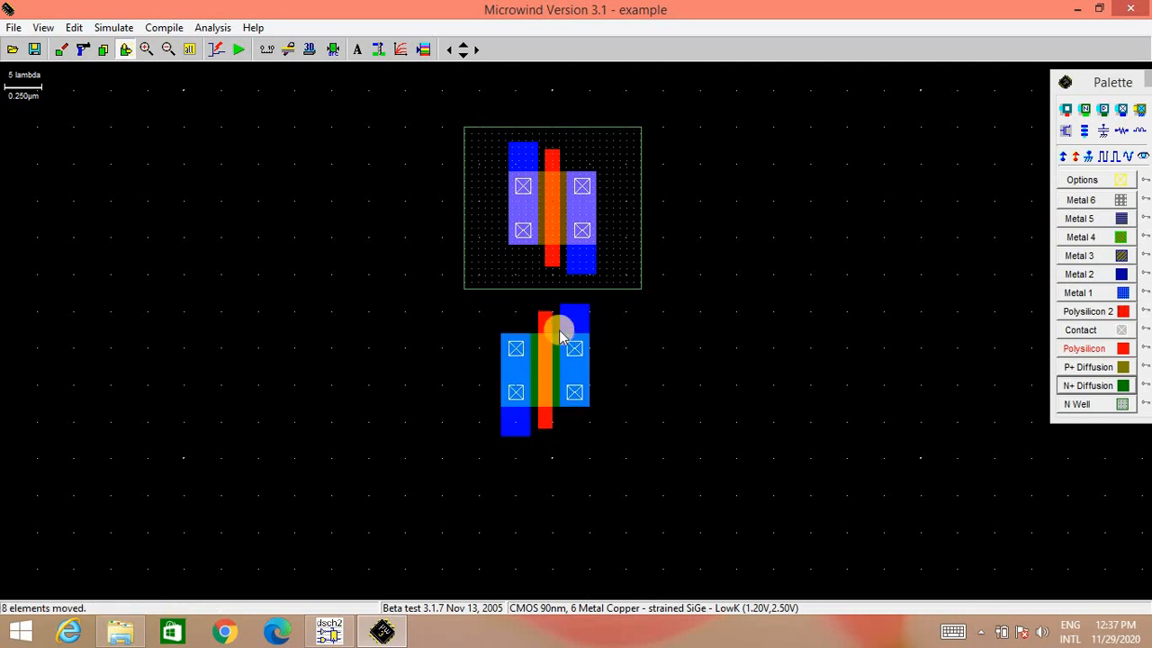
left_click_drag(508, 297, 630, 468)
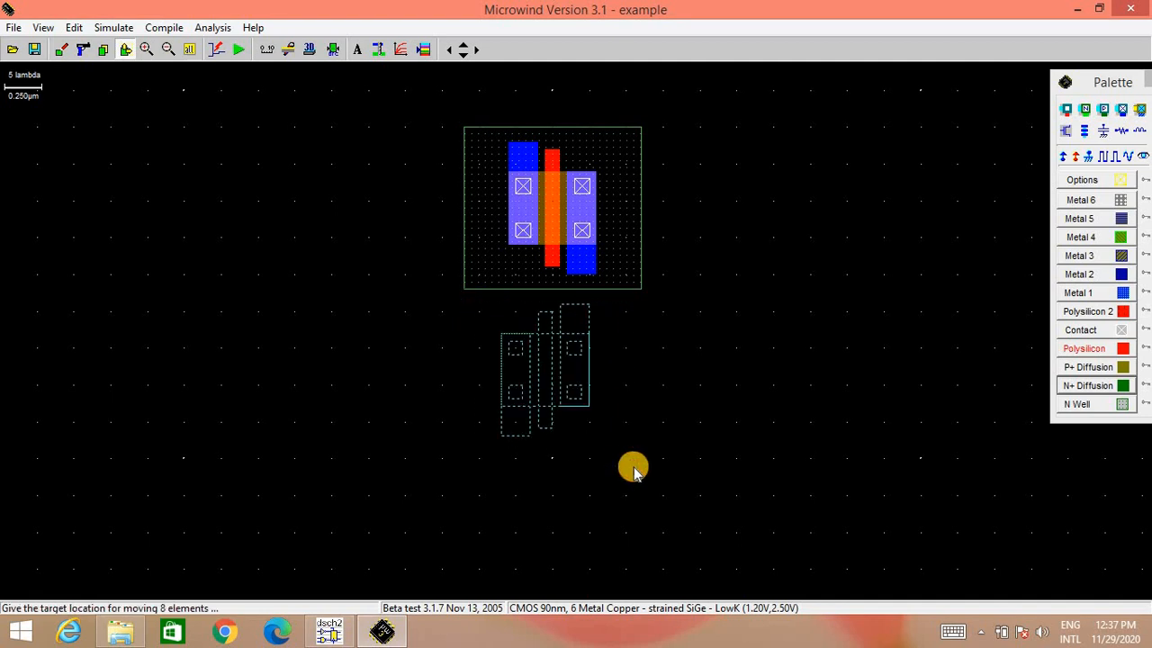
left_click(638, 468)
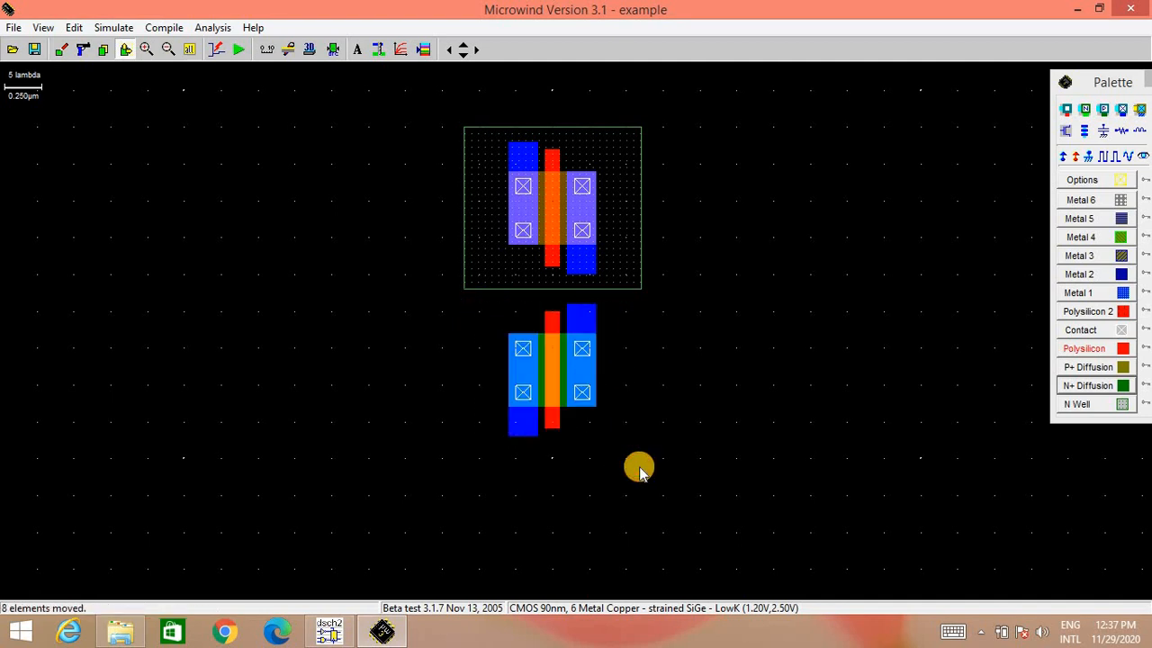
Join the two gates with a 2 x 6 lambda polysilicon box and the facing drains with a 4 x 5 lambda Metal 1 box.
left_click(1083, 349)
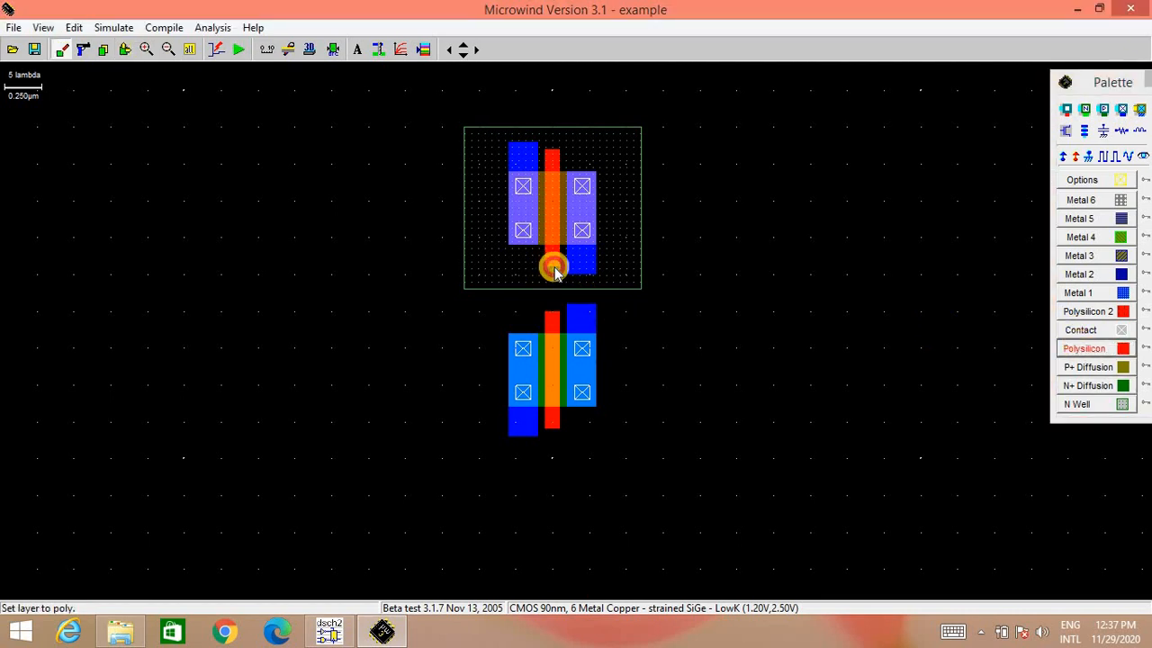
left_click_drag(545, 266, 558, 320)
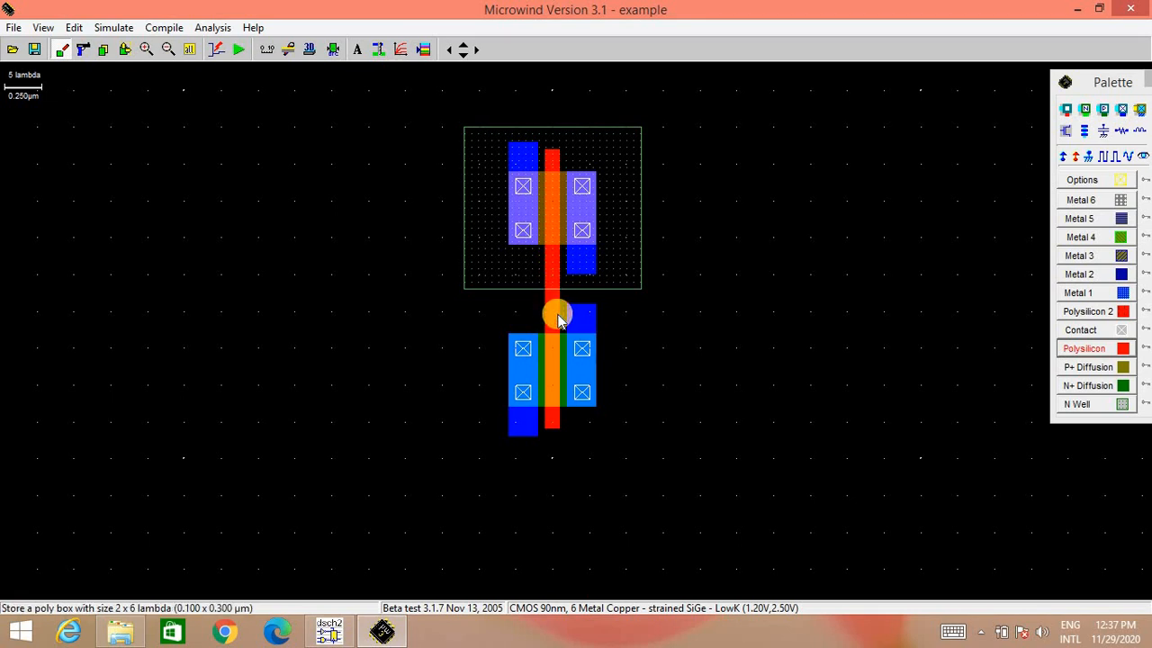
left_click(1105, 295)
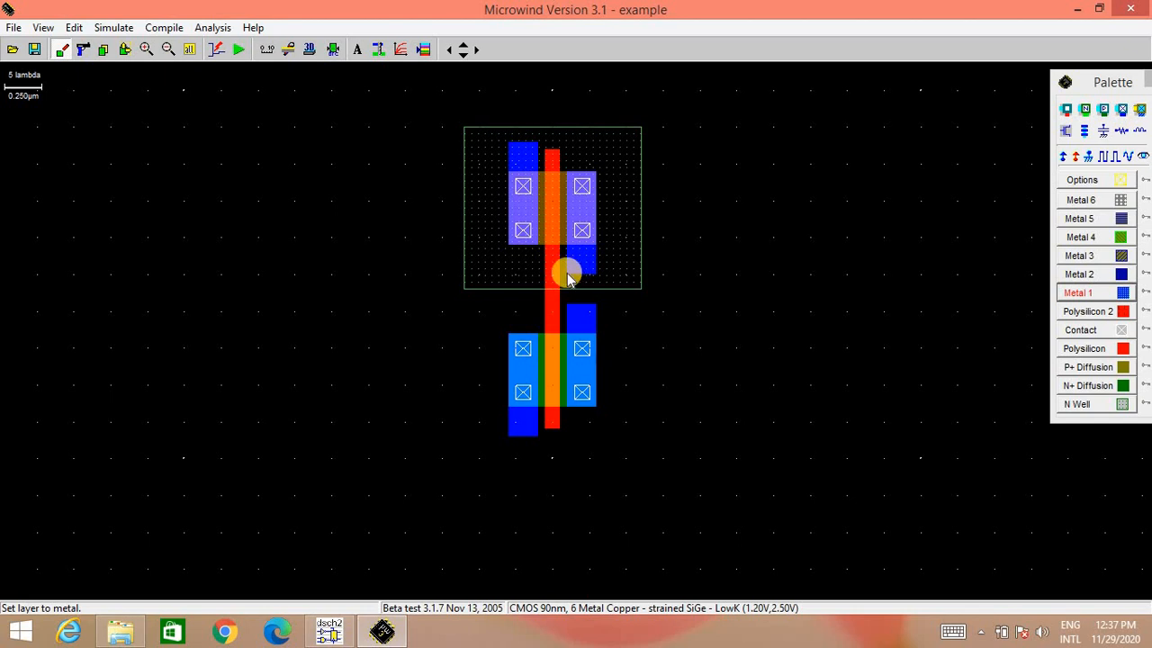
left_click_drag(567, 273, 596, 312)
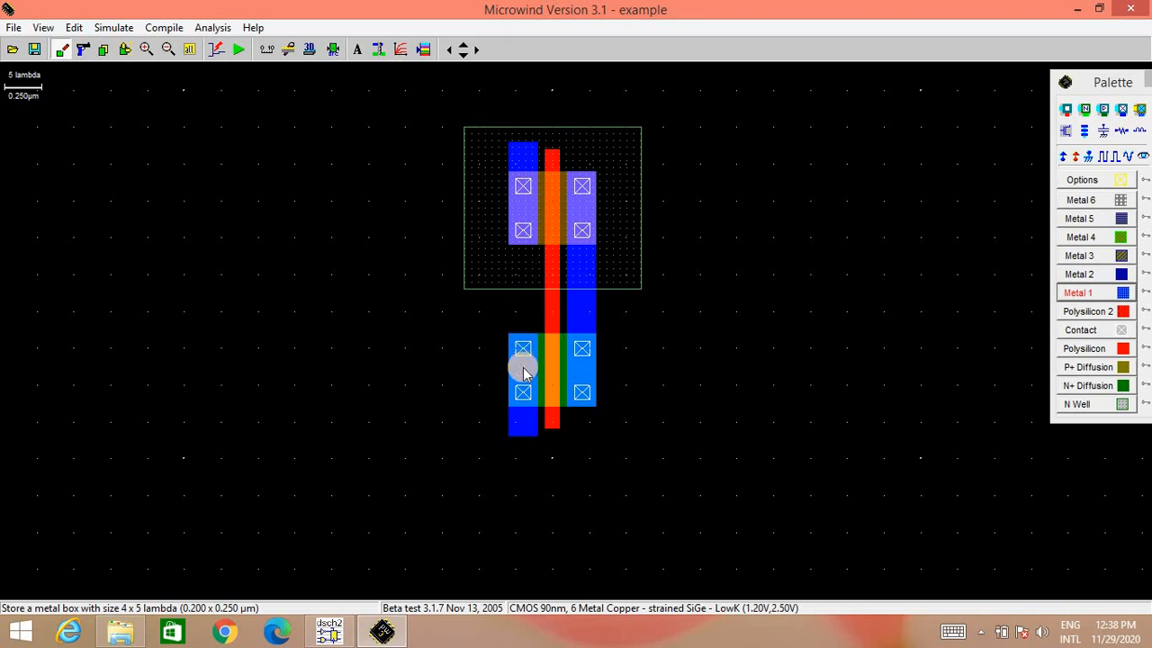
Assign a Vdd supply to the pMOS source contact and a Vss ground to the nMOS source contact.
left_click(1064, 158)
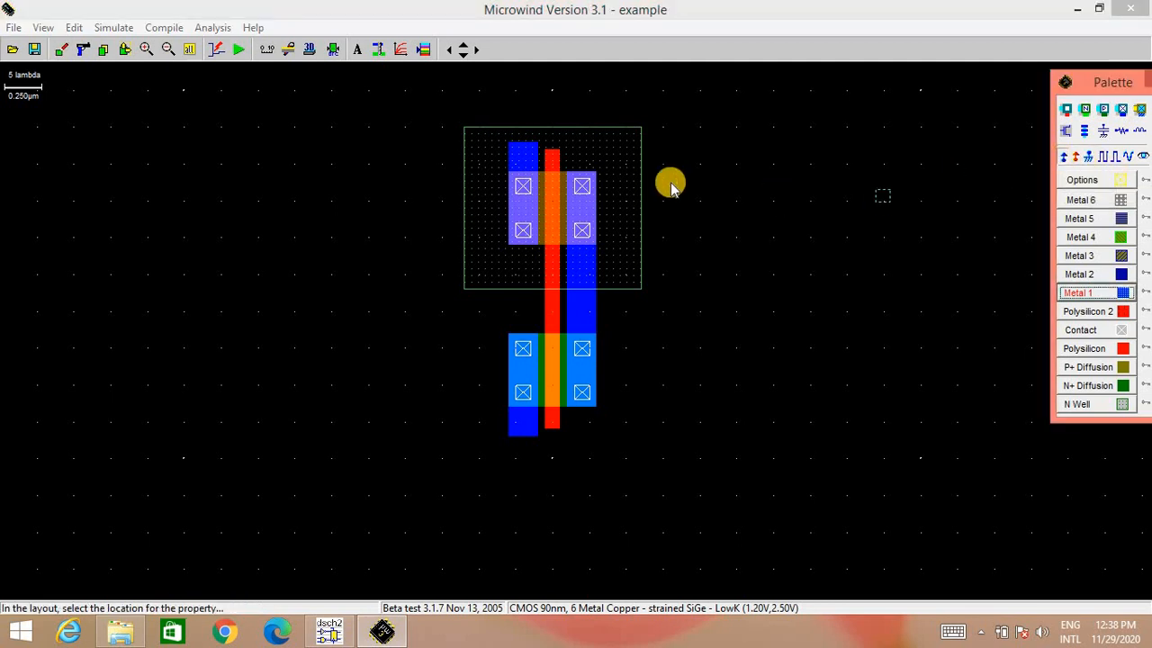
left_click(523, 186)
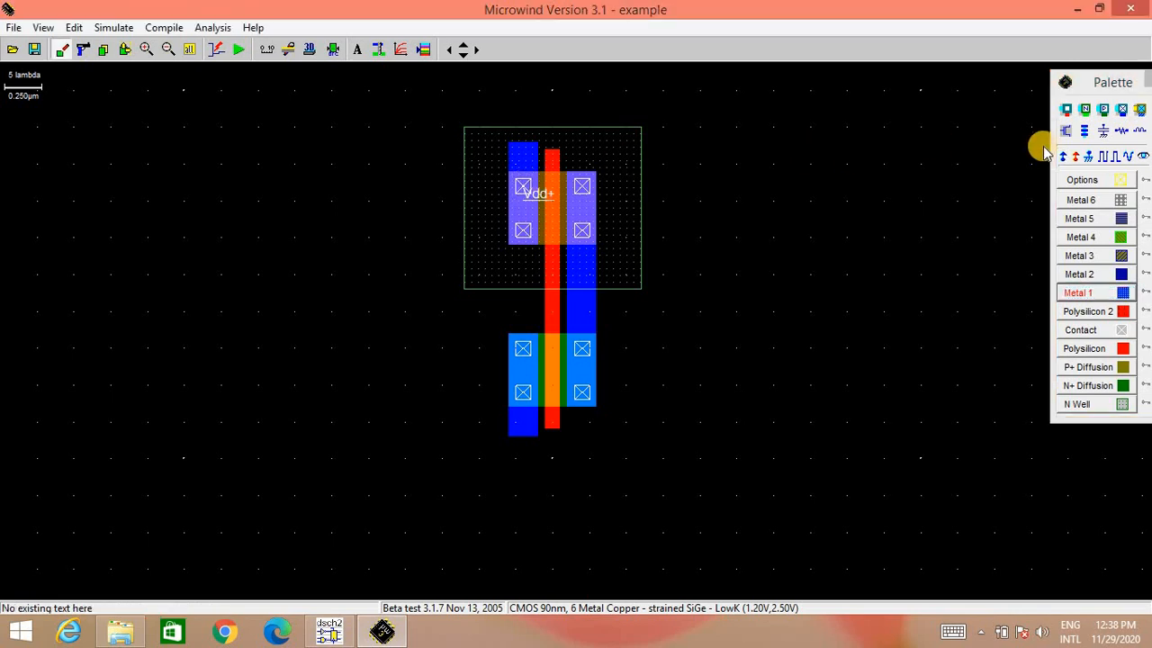
left_click(1090, 157)
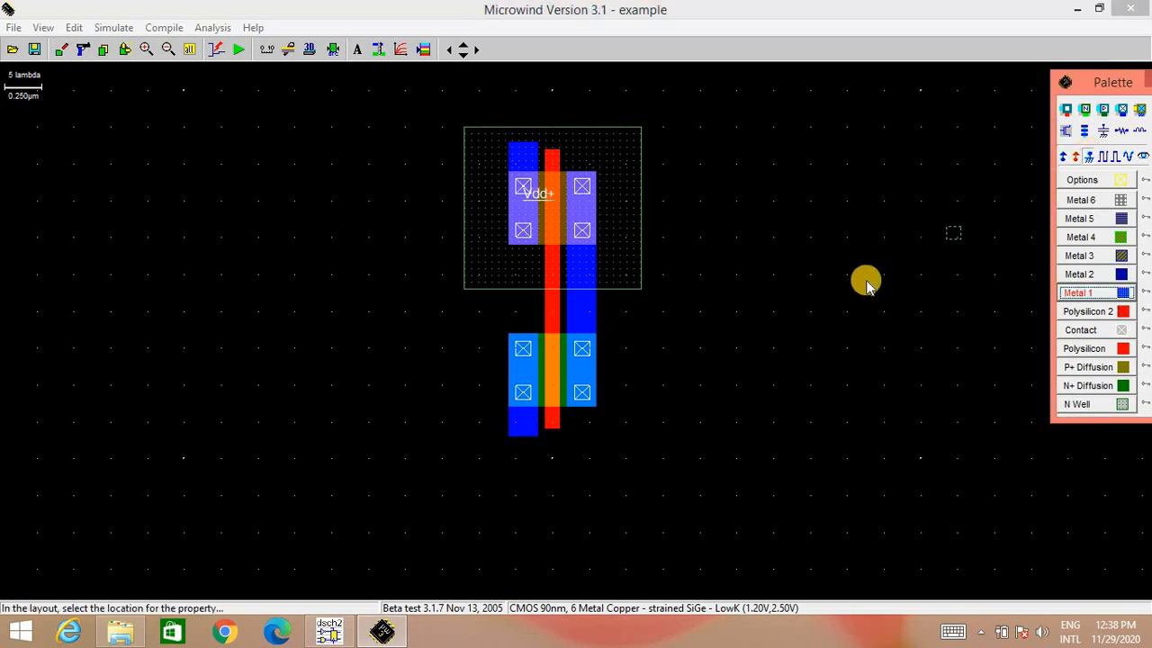
left_click(522, 396)
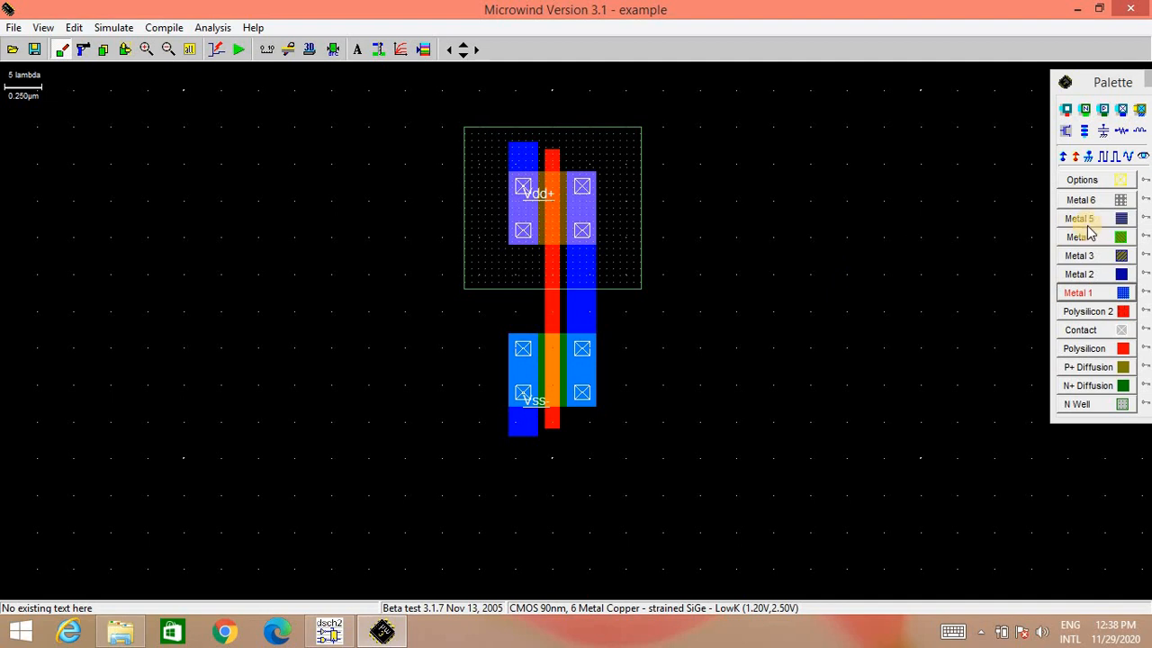
Add a clock labelled "input" to the shared polysilicon gate between the two transistors.
left_click(1104, 159)
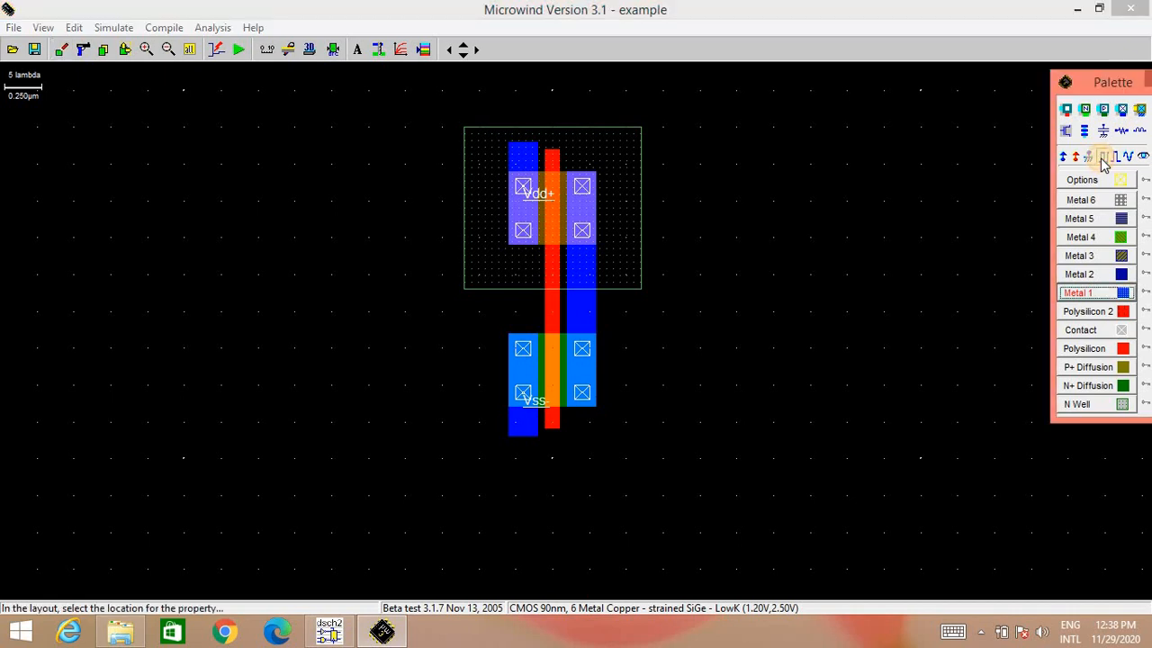
left_click(552, 319)
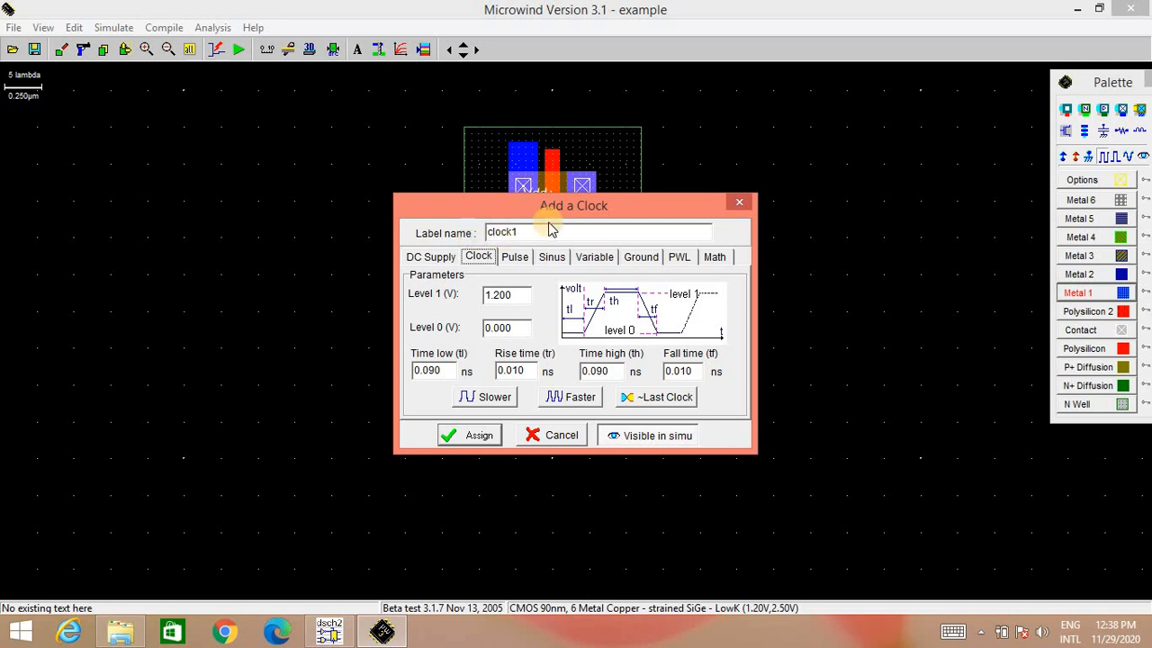
double_click(506, 231)
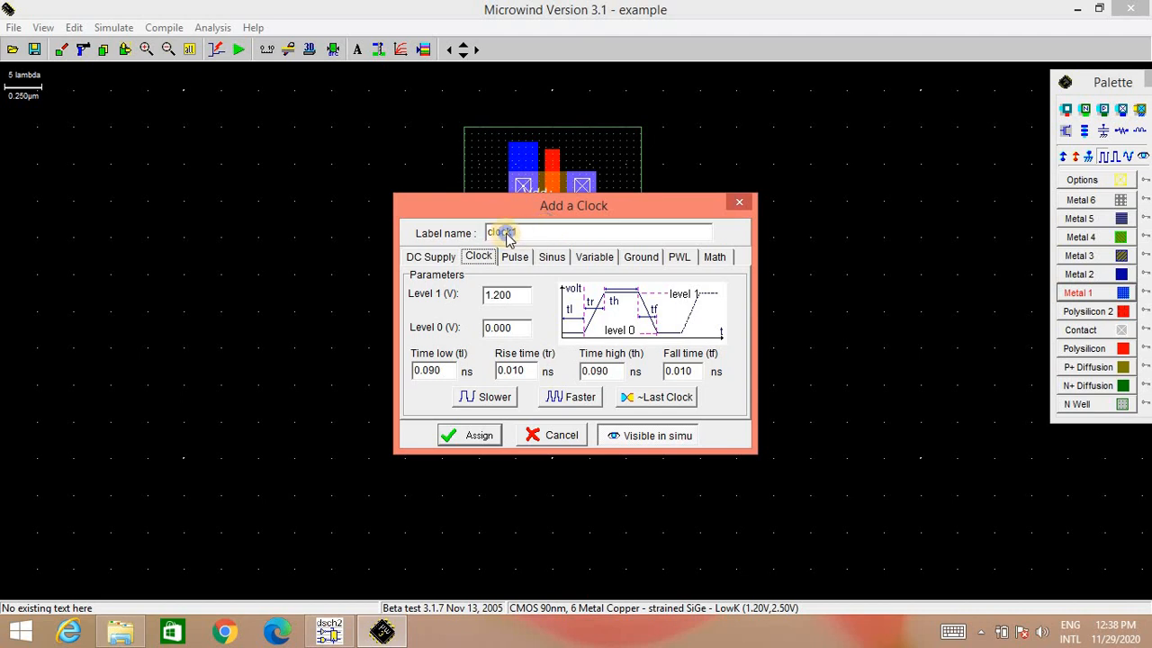
right_click(515, 236)
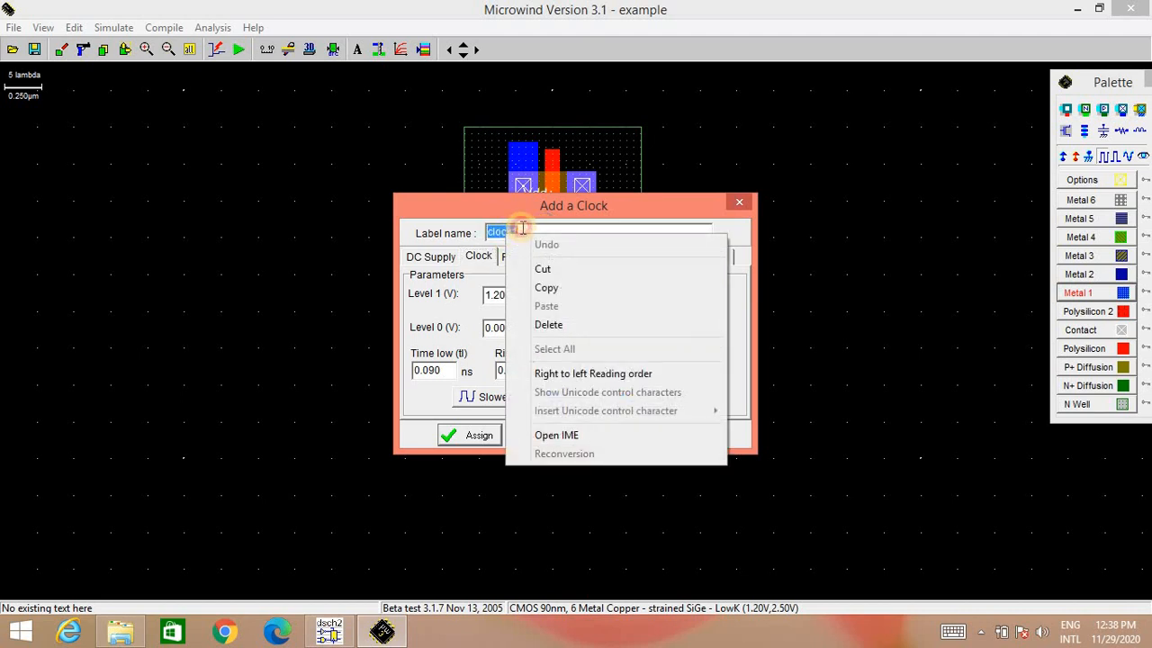
left_click(496, 232)
right_click(492, 234)
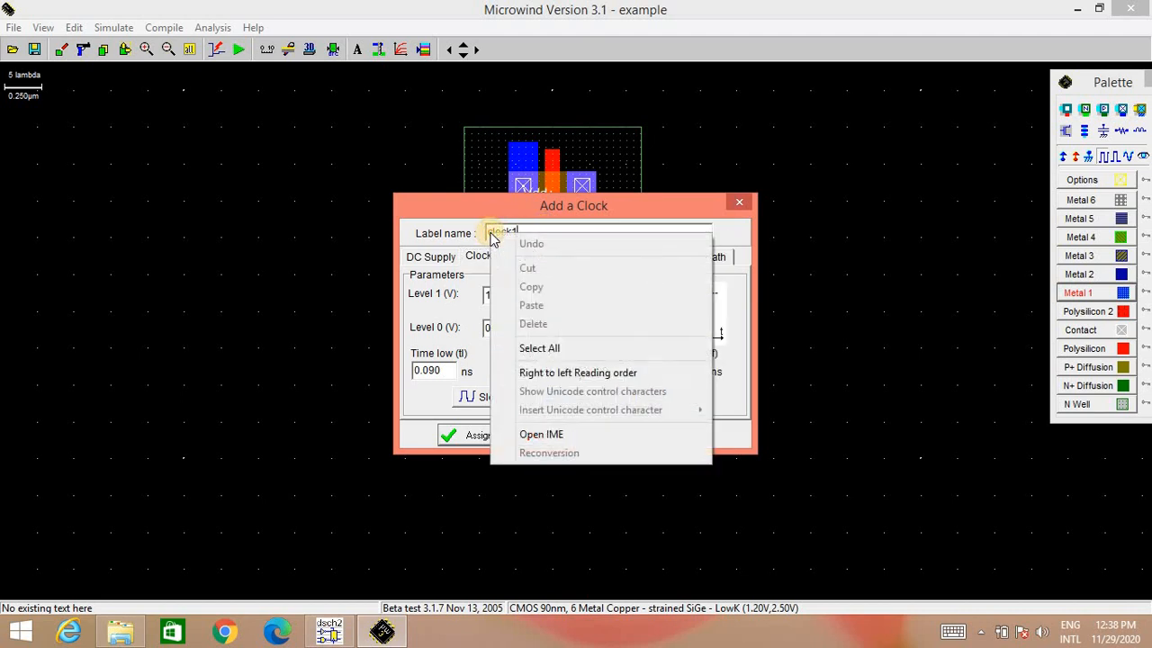
left_click(547, 231)
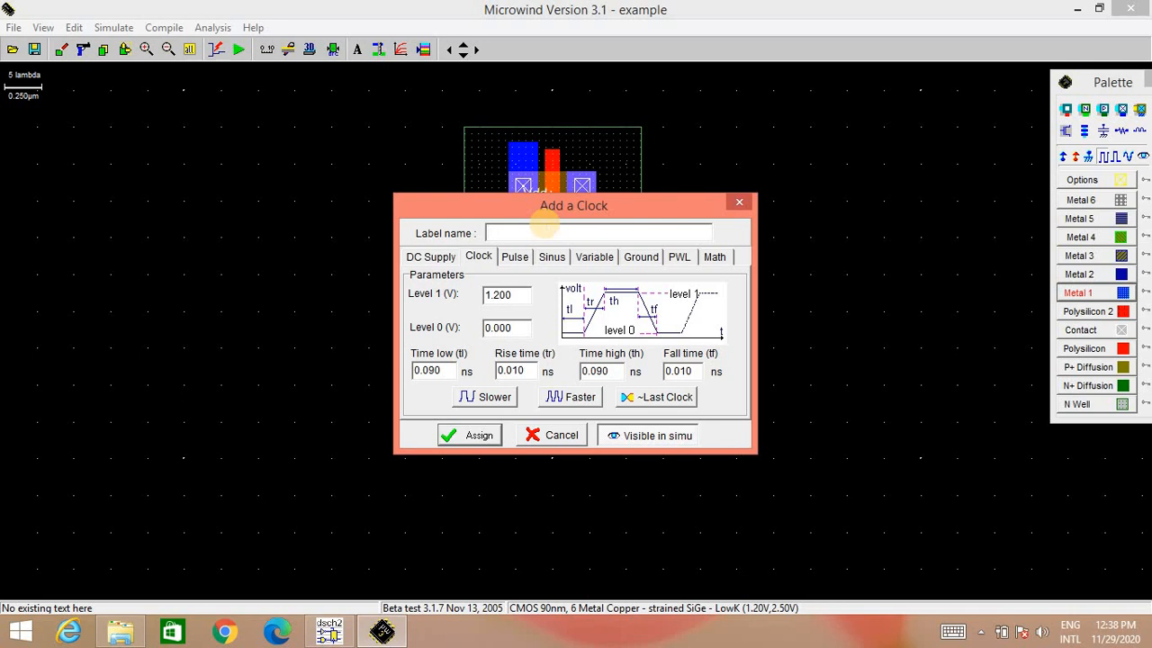
type("input")
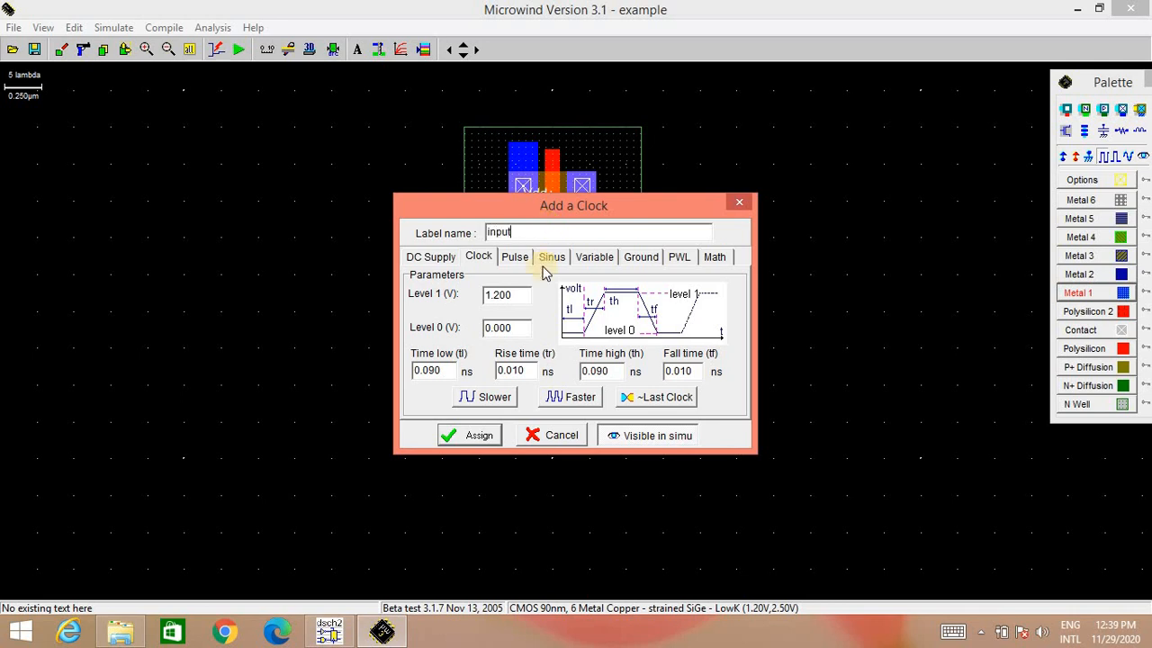
left_click(466, 436)
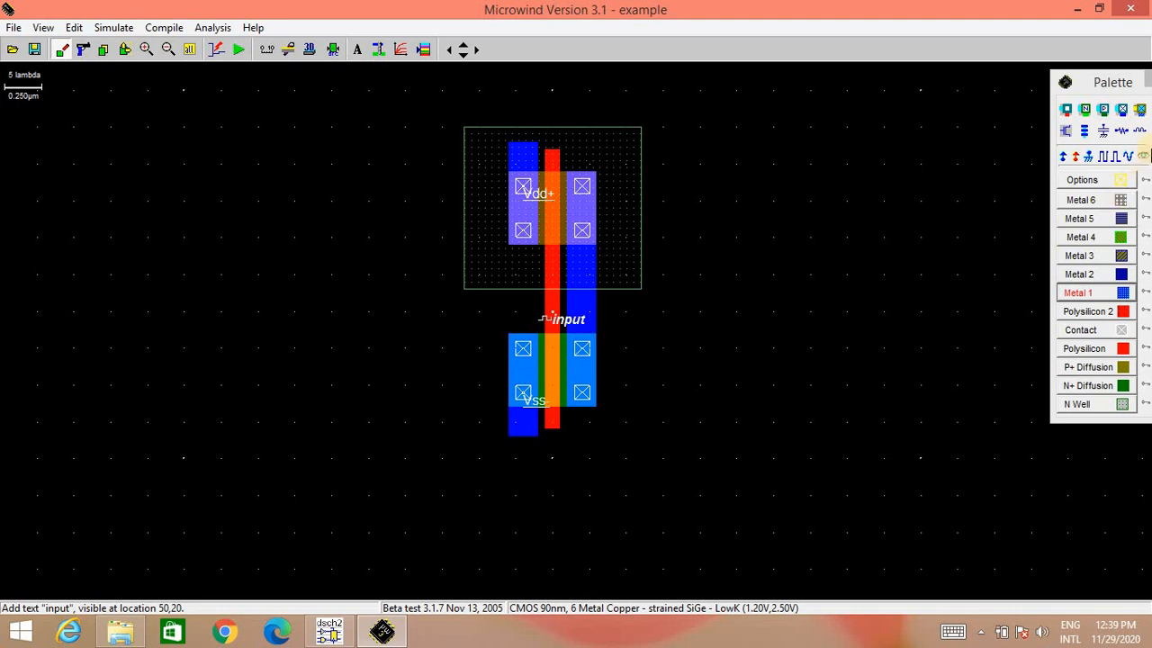
Label the metal link between the drains "y" as visible in simulation, and add a Vdd supply to the n-well.
left_click(1144, 159)
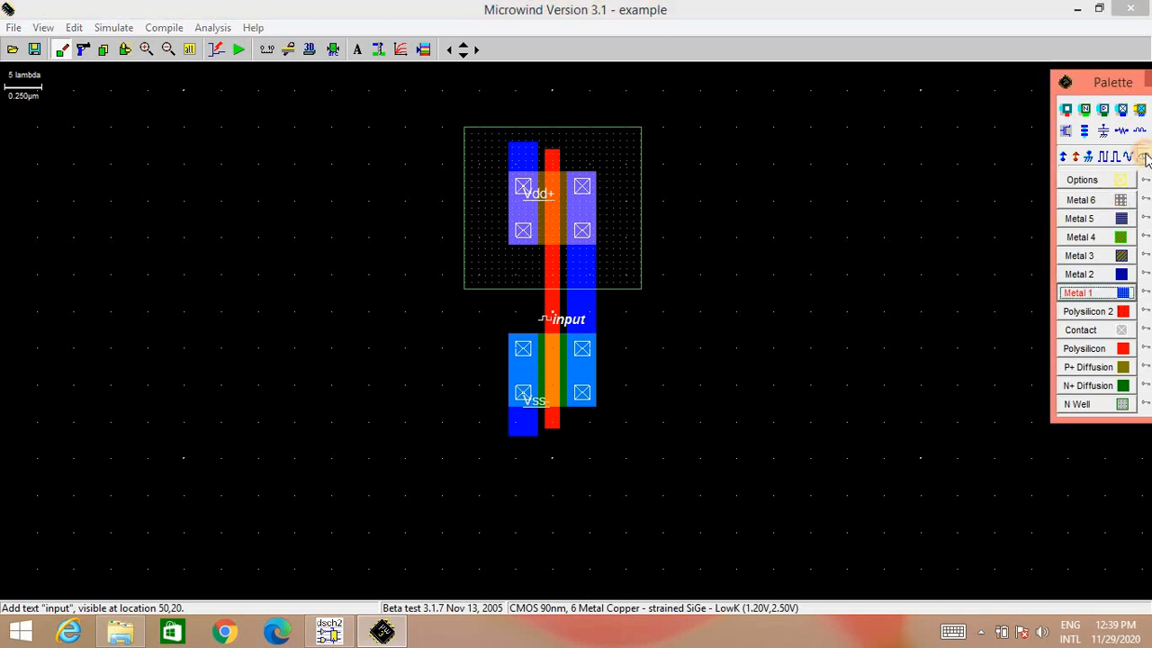
left_click(580, 313)
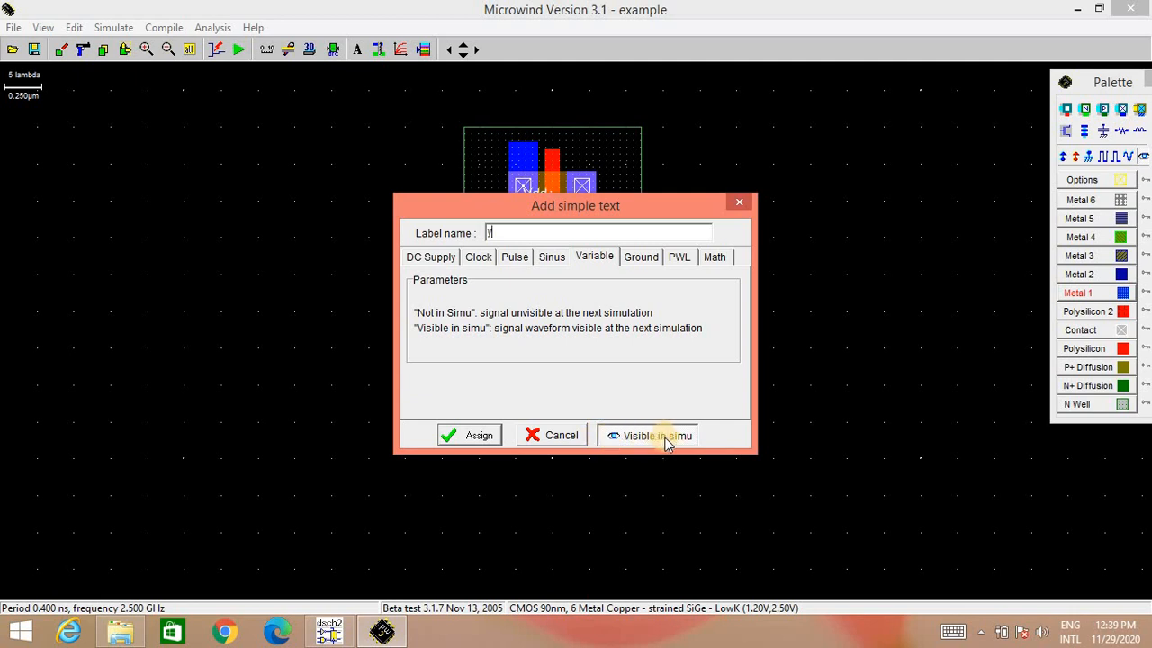
left_click(477, 437)
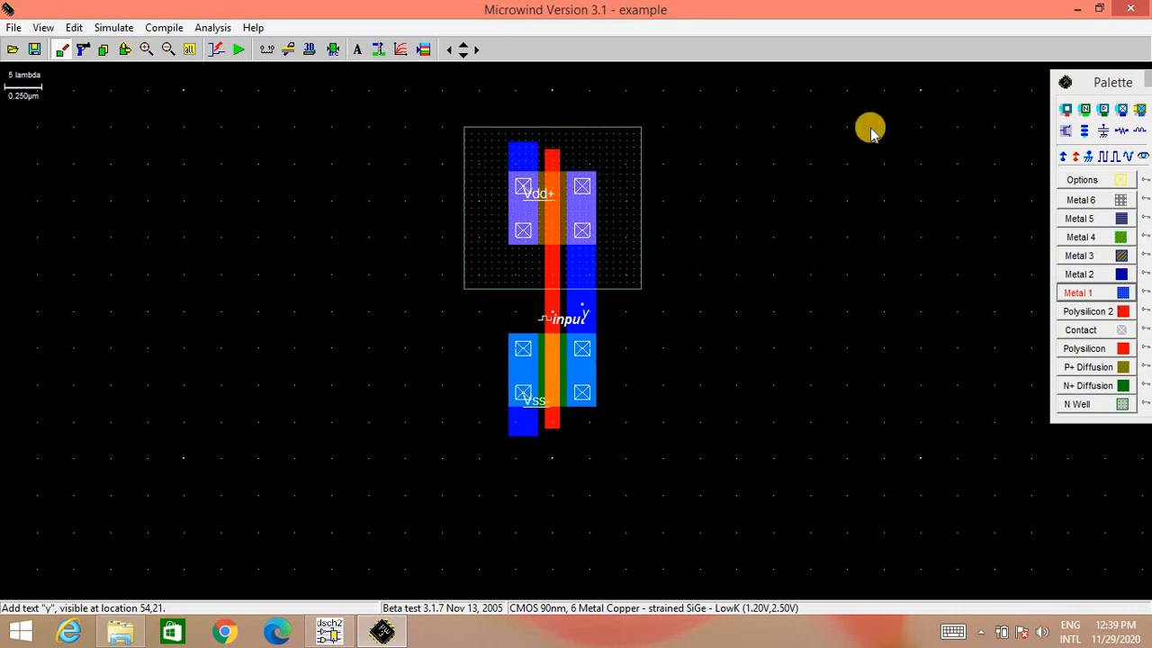
left_click(1066, 157)
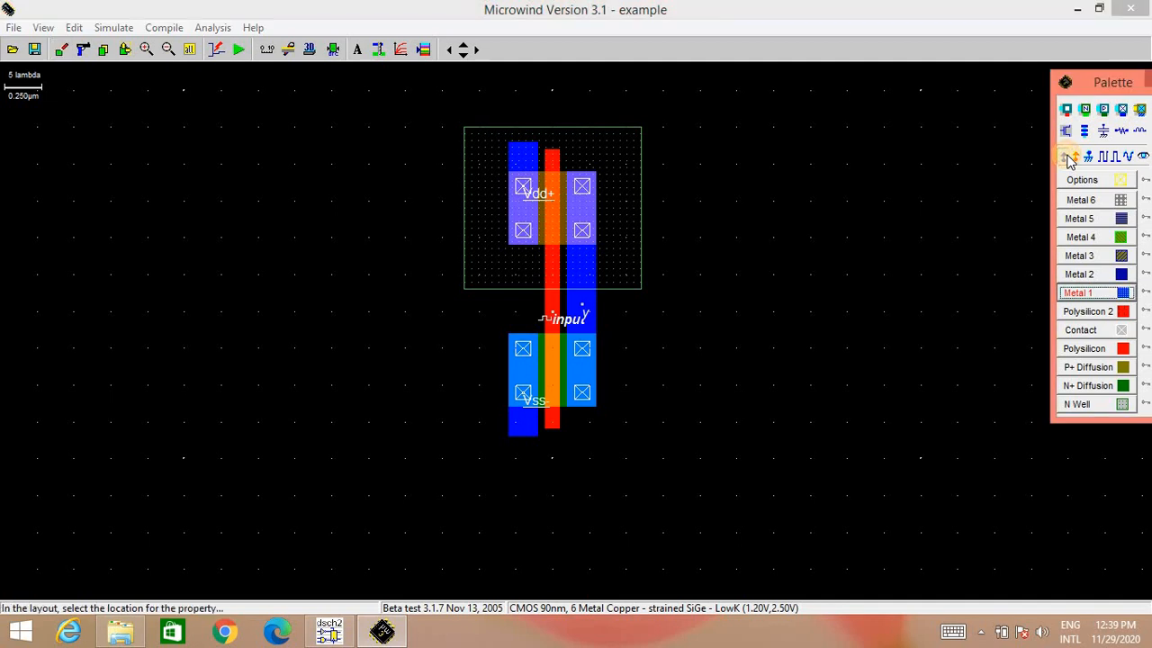
left_click(475, 144)
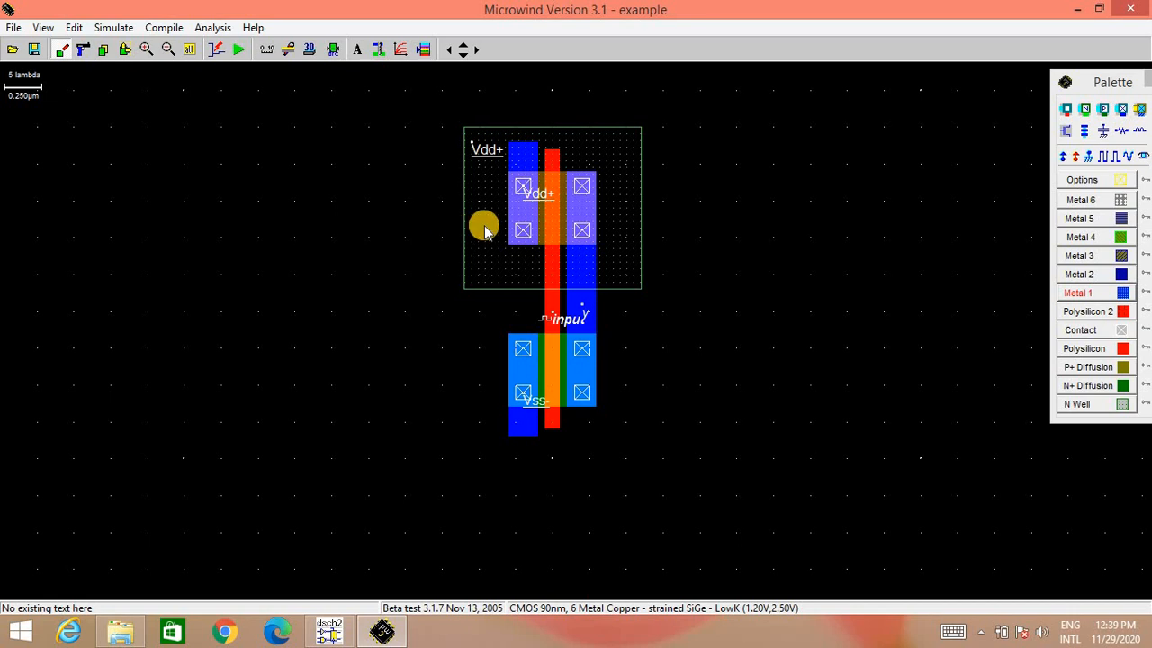
Run the analog simulation of the layout and redraw the input and y waveforms with a 2n time scale.
left_click(239, 54)
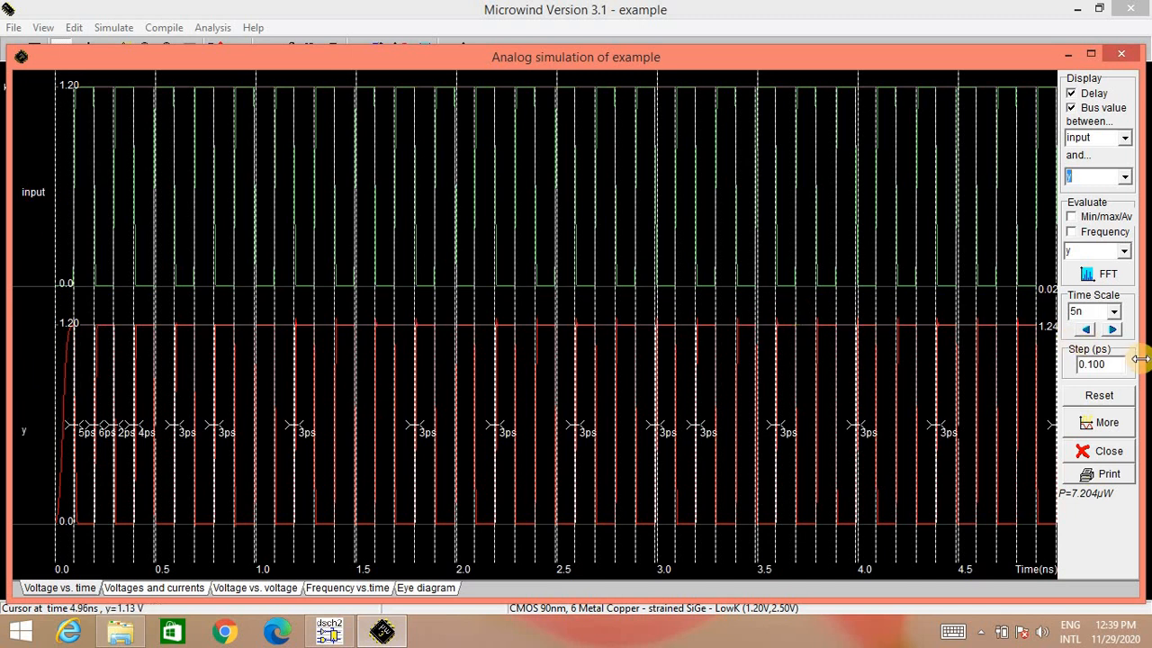
left_click(1115, 312)
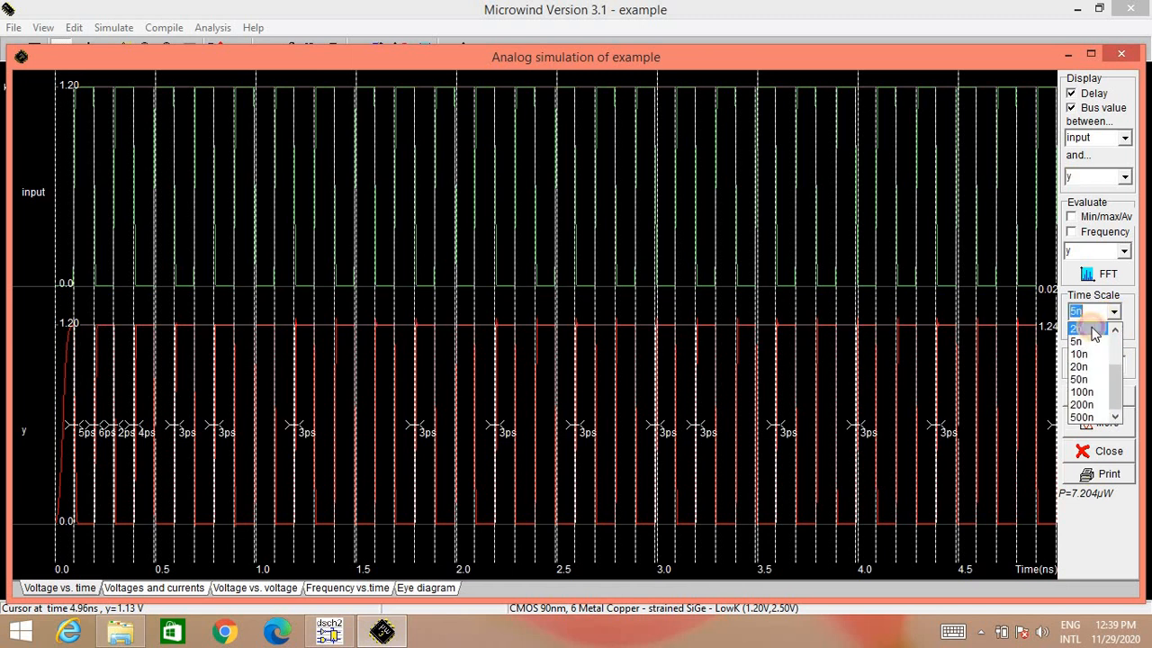
left_click(1091, 330)
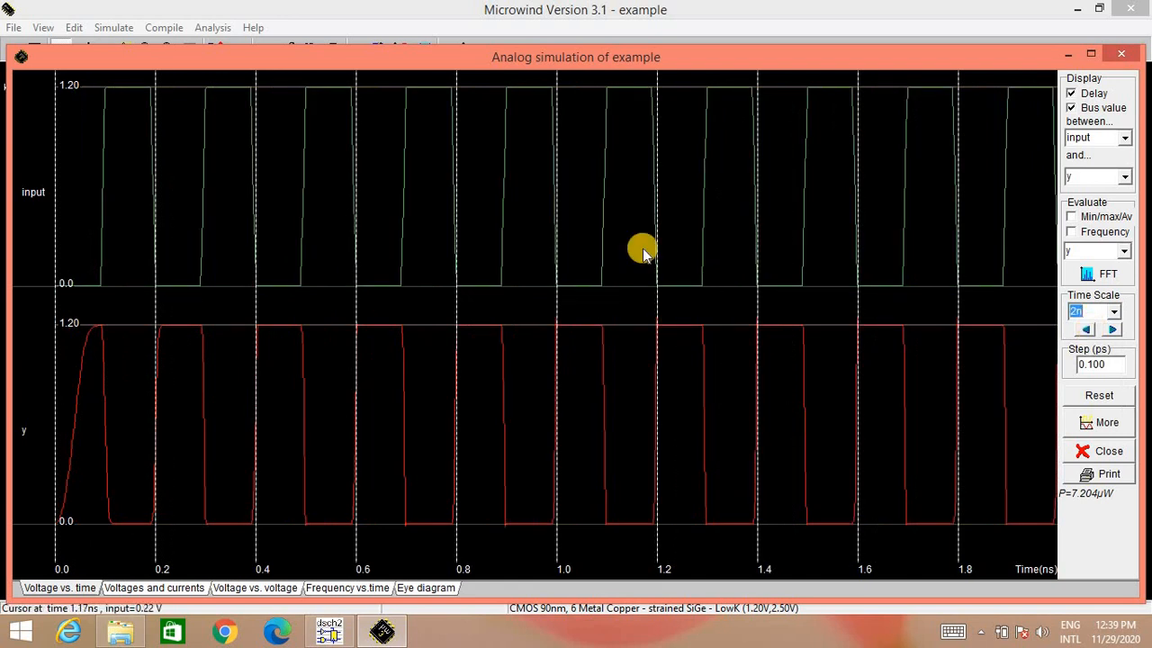
left_click(1091, 400)
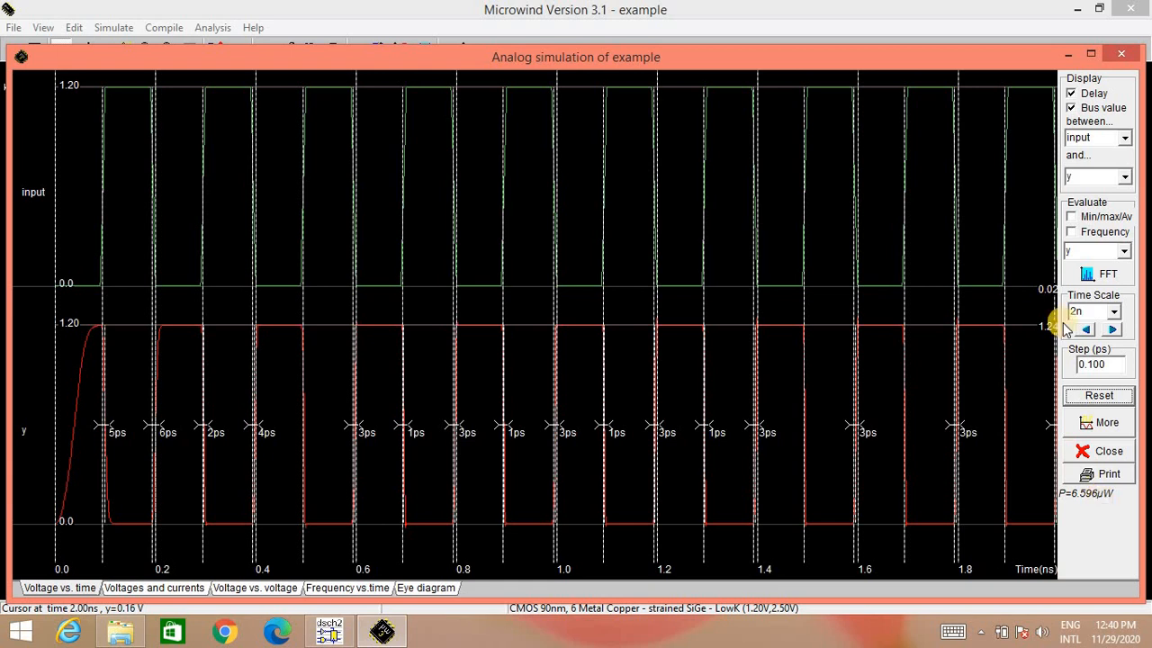
Close the analog simulation window and bring back the layer palette over the inverter layout.
left_click(1069, 56)
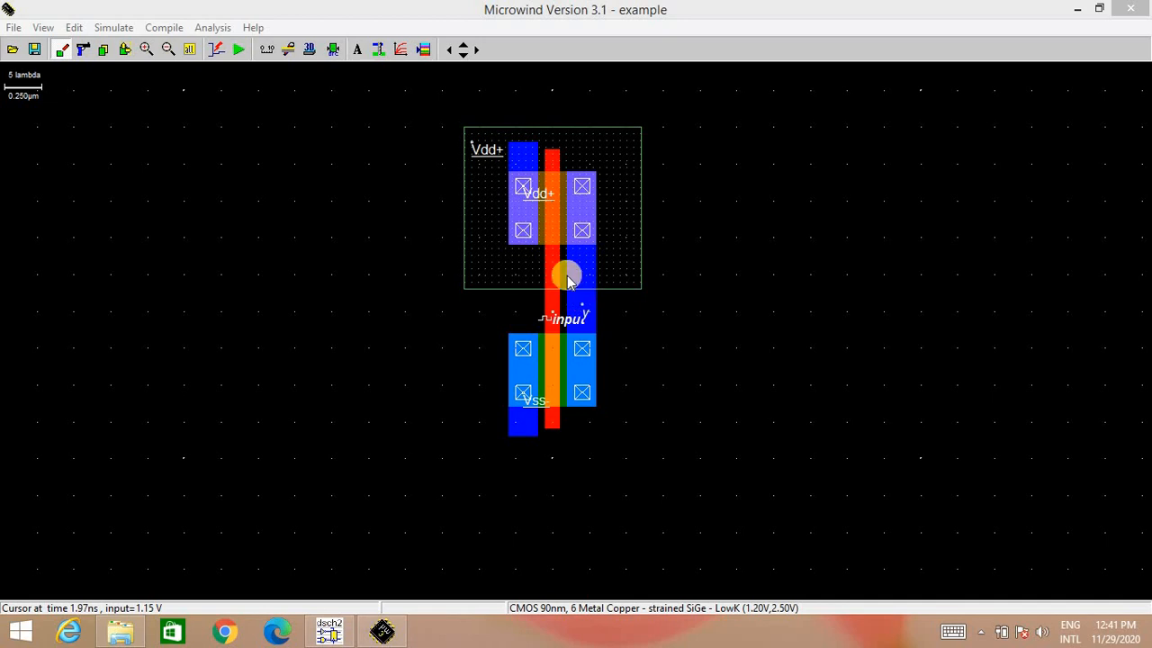
left_click(423, 50)
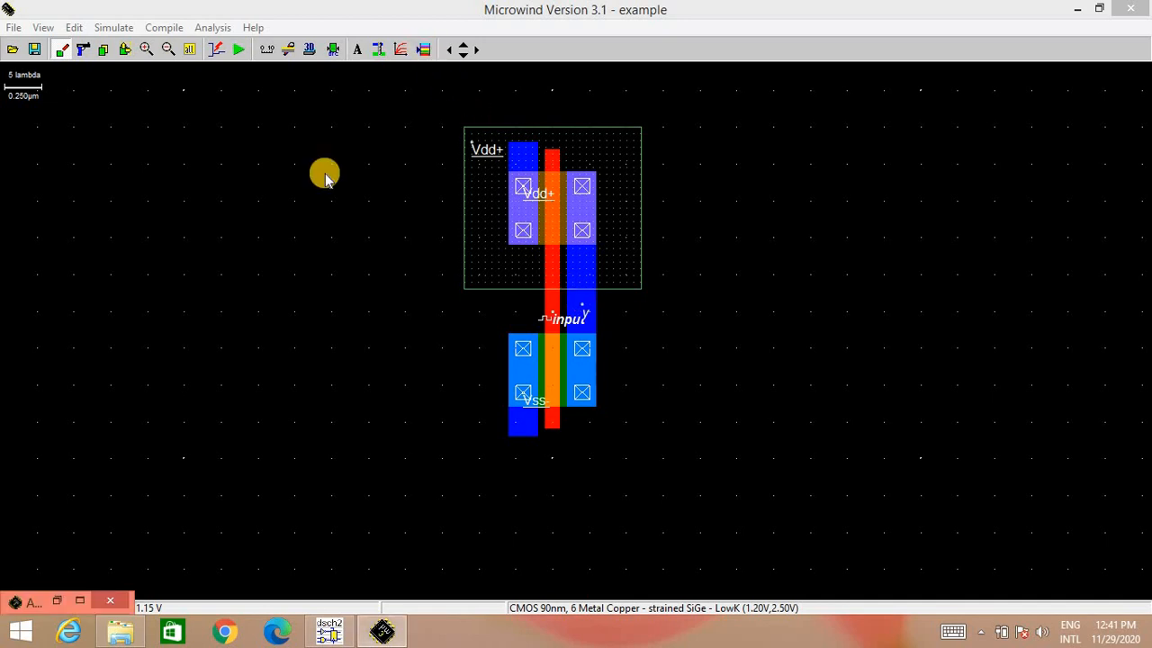
left_click(110, 599)
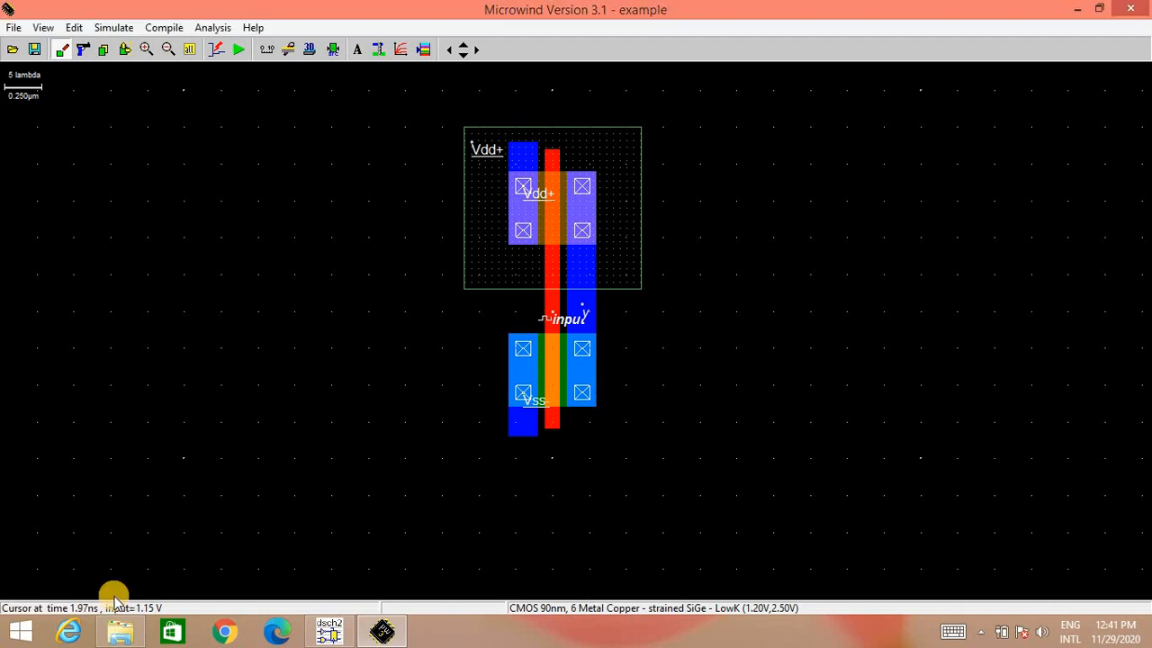
left_click(425, 52)
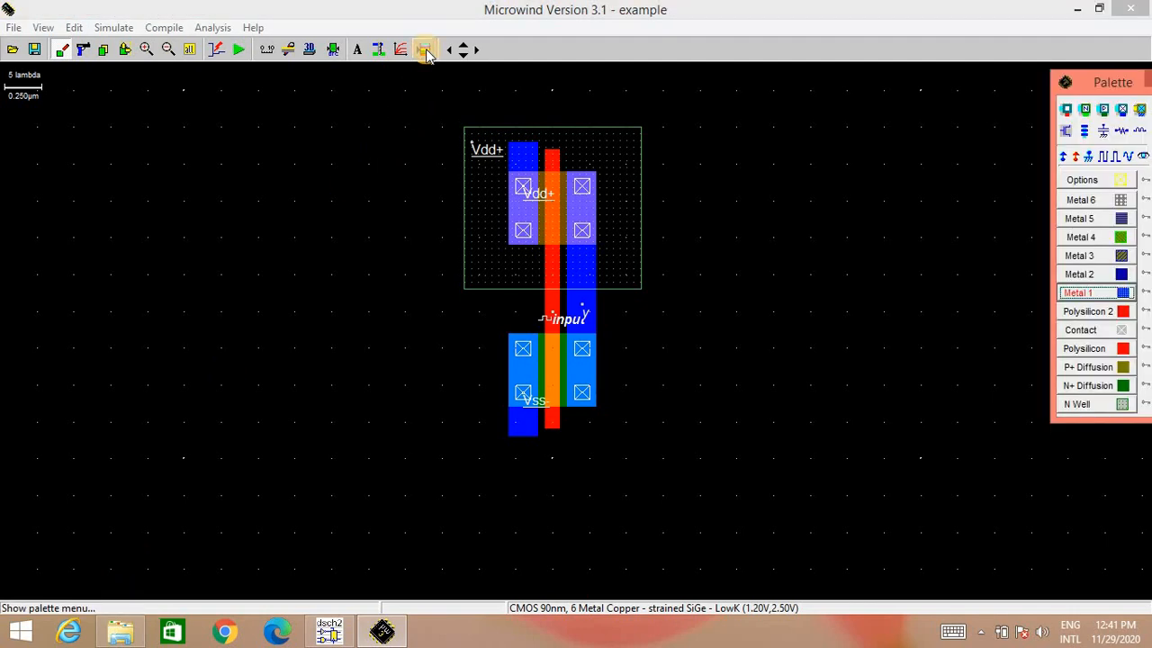
Add a 0.01 pF capacitor to ground on the metal output node y between the two drains.
left_click(1105, 132)
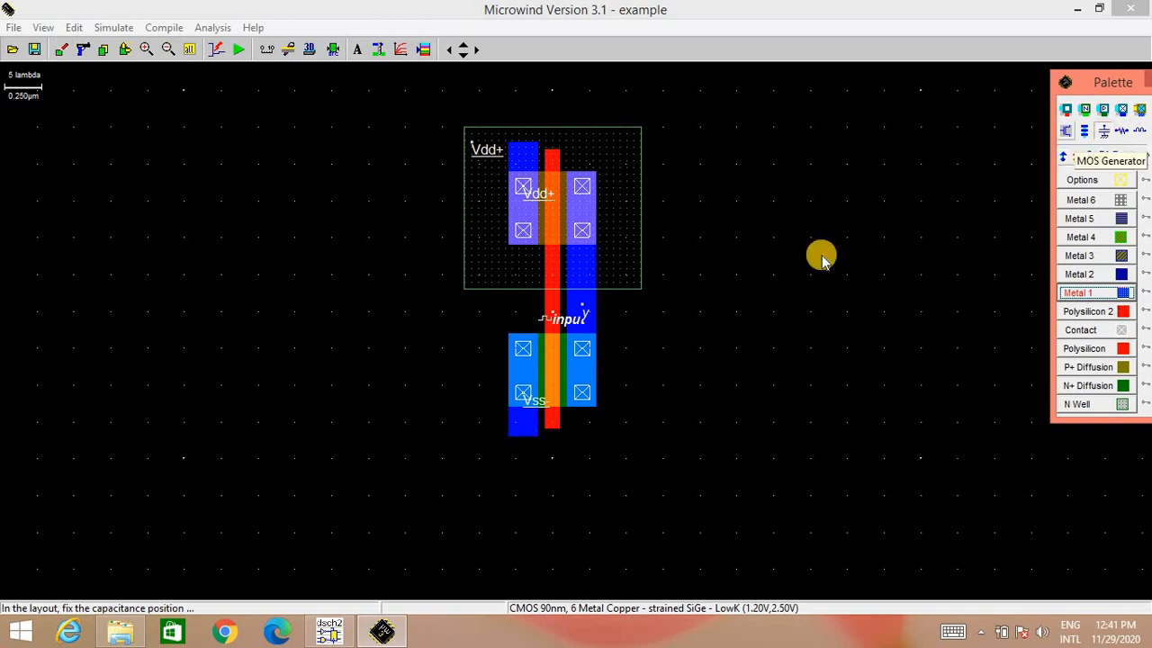
left_click(585, 306)
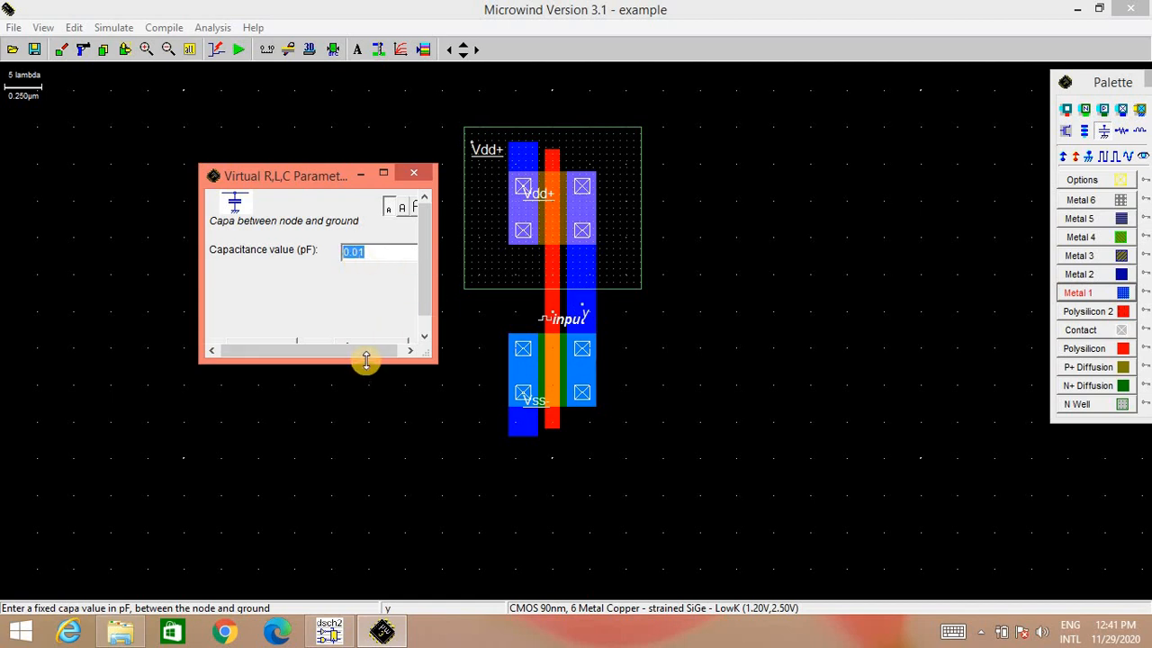
left_click_drag(366, 359, 365, 377)
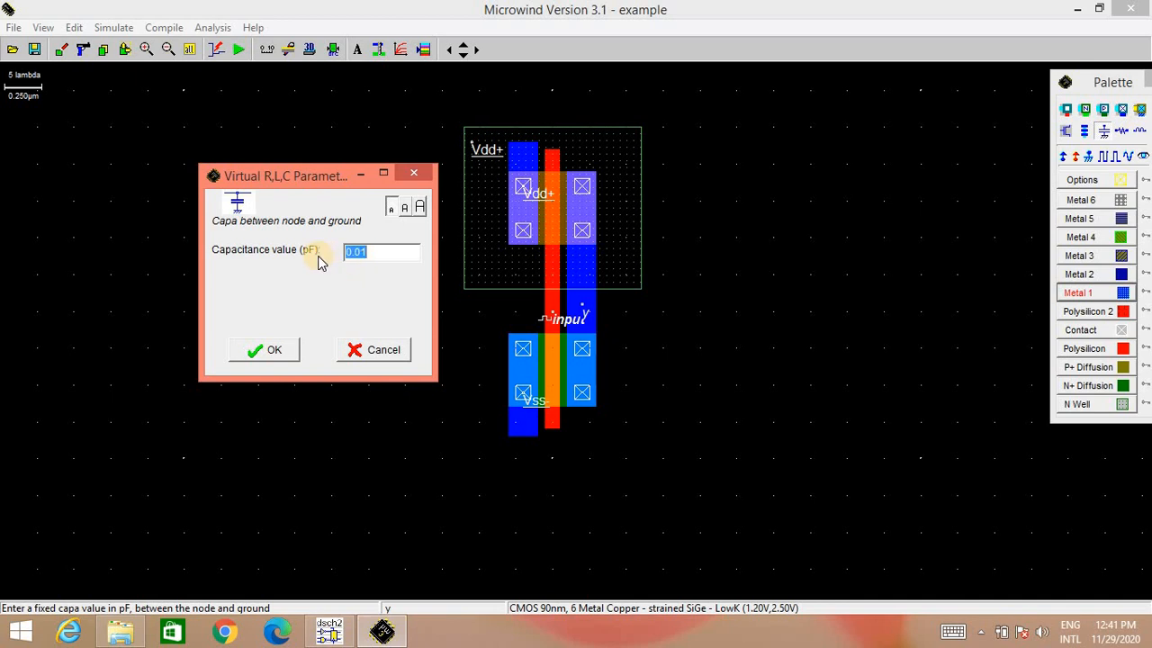
left_click(274, 352)
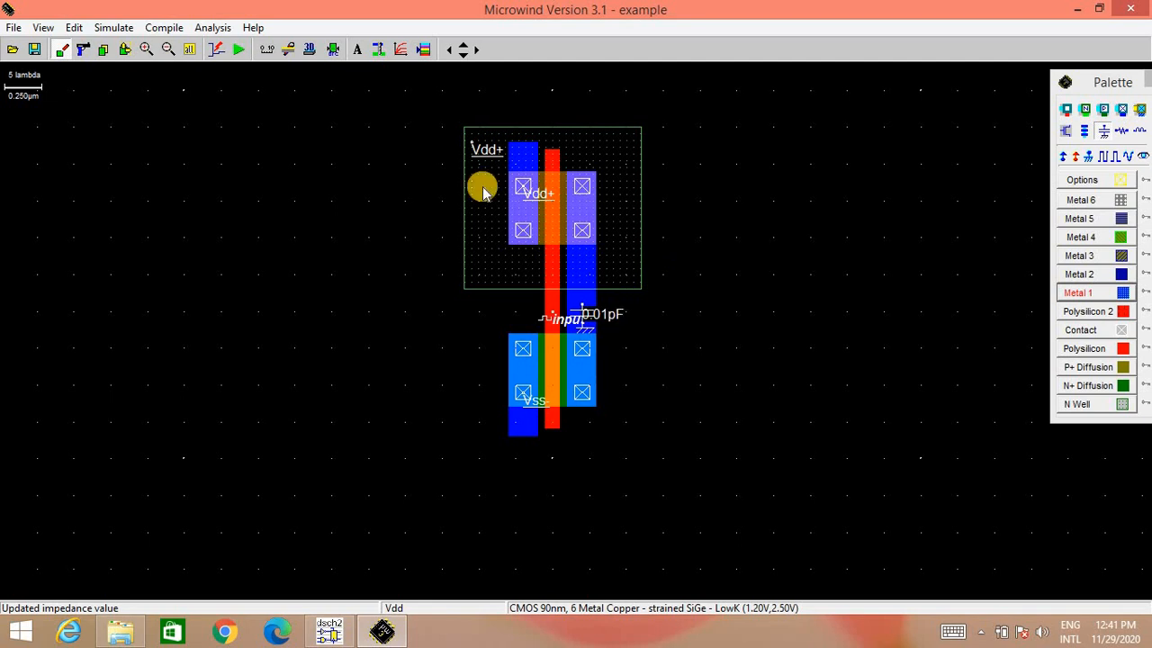
Run the analog simulation with the capacitor, view the redrawn input and y waveforms full-screen, and close the simulation.
left_click(239, 52)
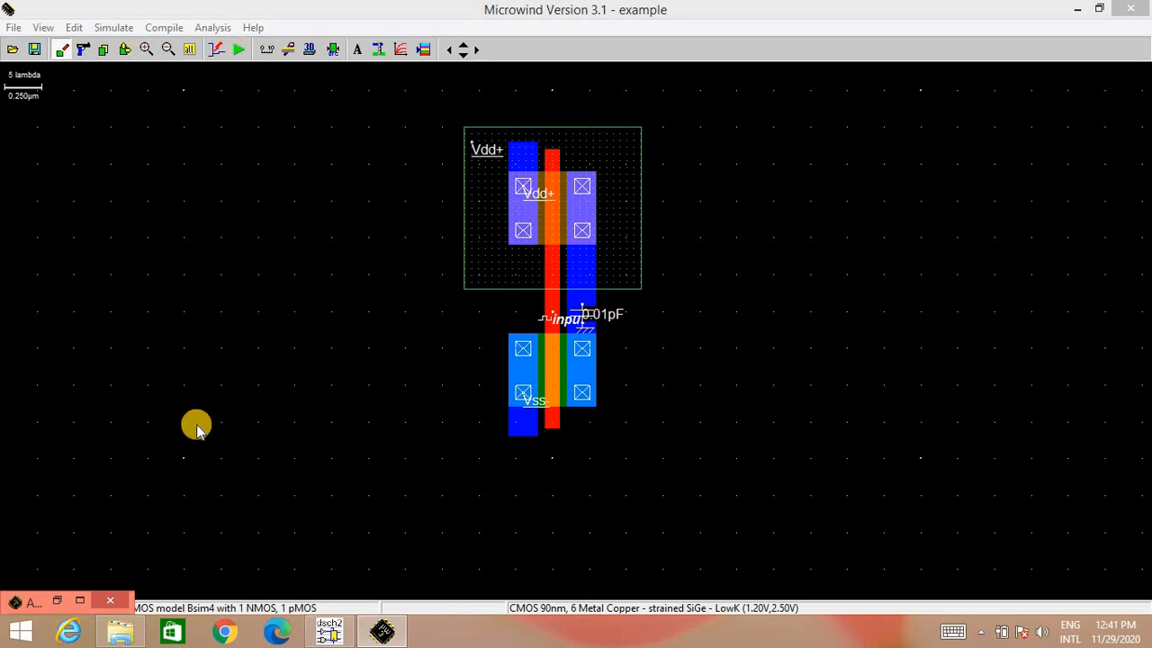
left_click(79, 601)
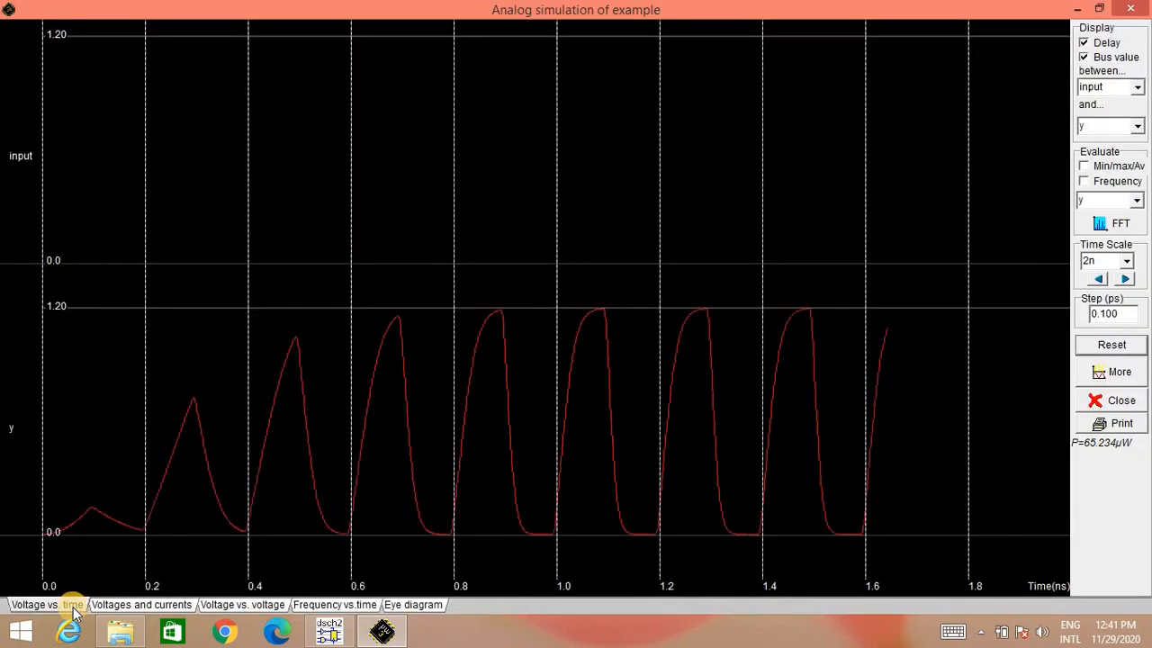
left_click(1128, 347)
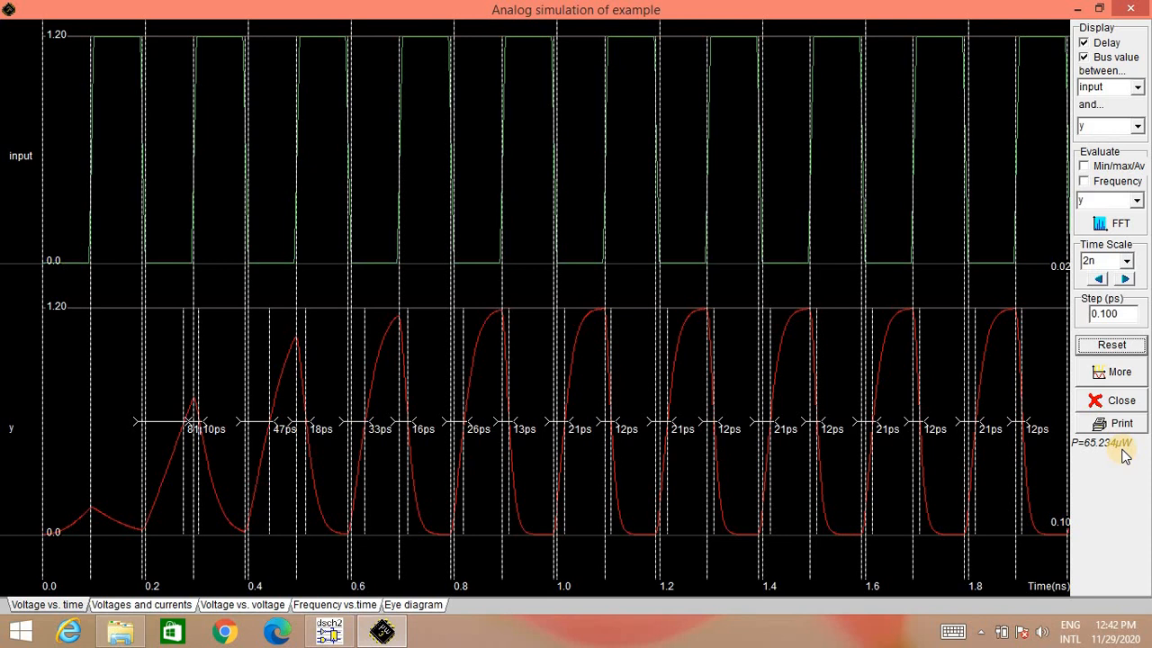
left_click(1132, 9)
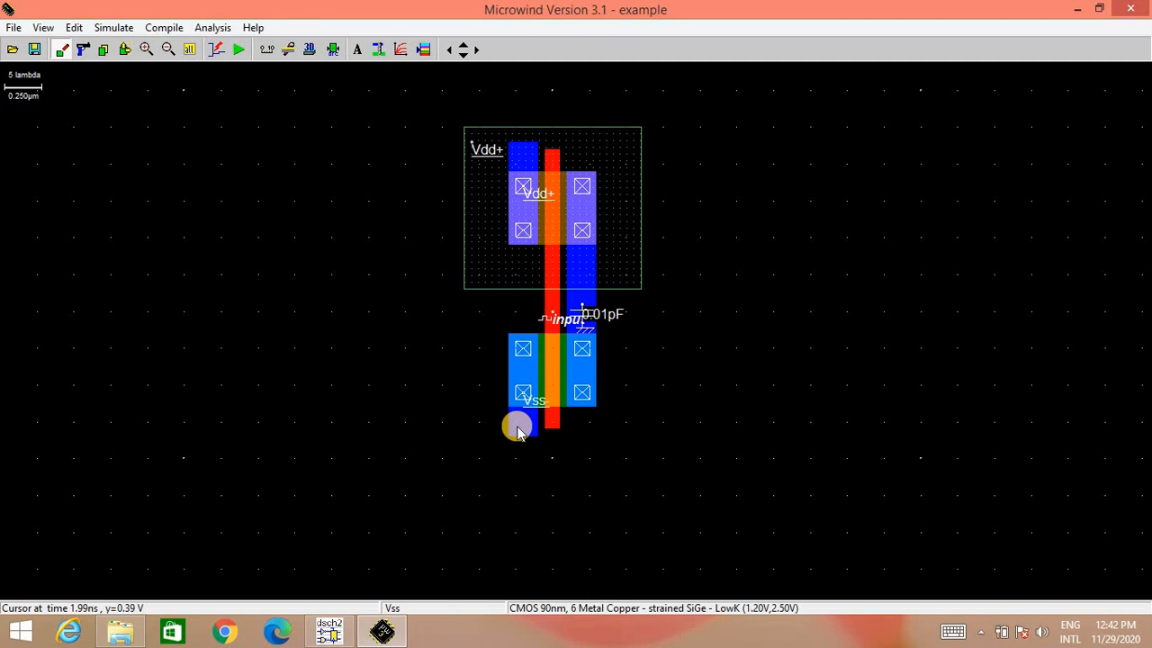
Delete the entire inverter layout, including its labels, supplies and capacitor.
left_click(81, 51)
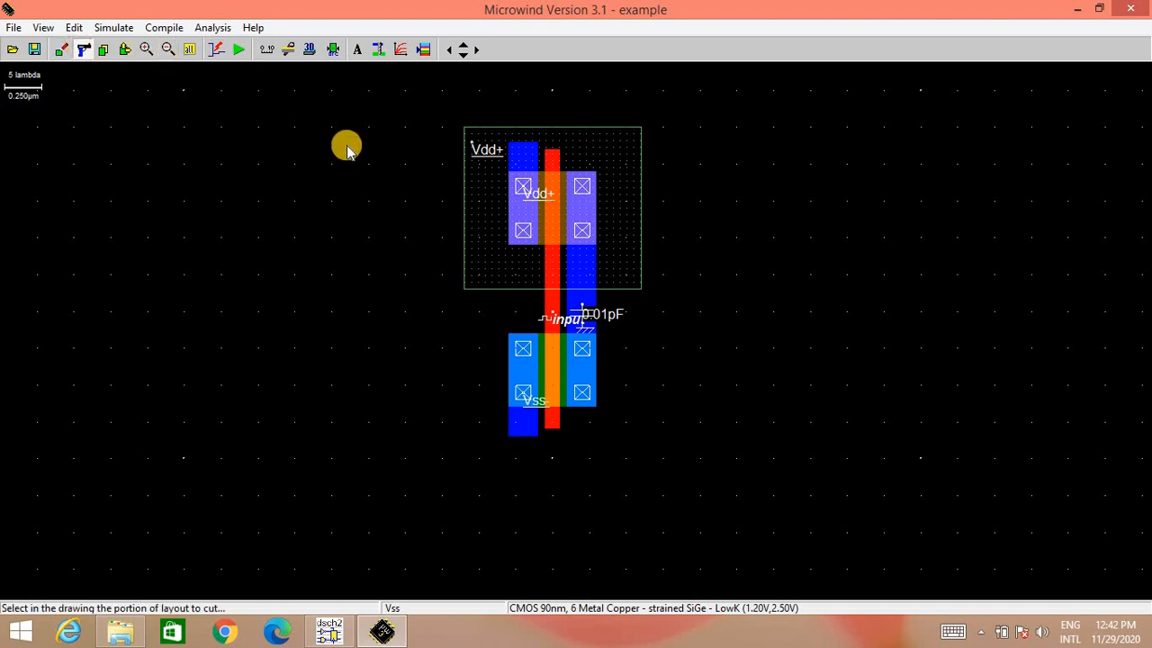
right_click(539, 210)
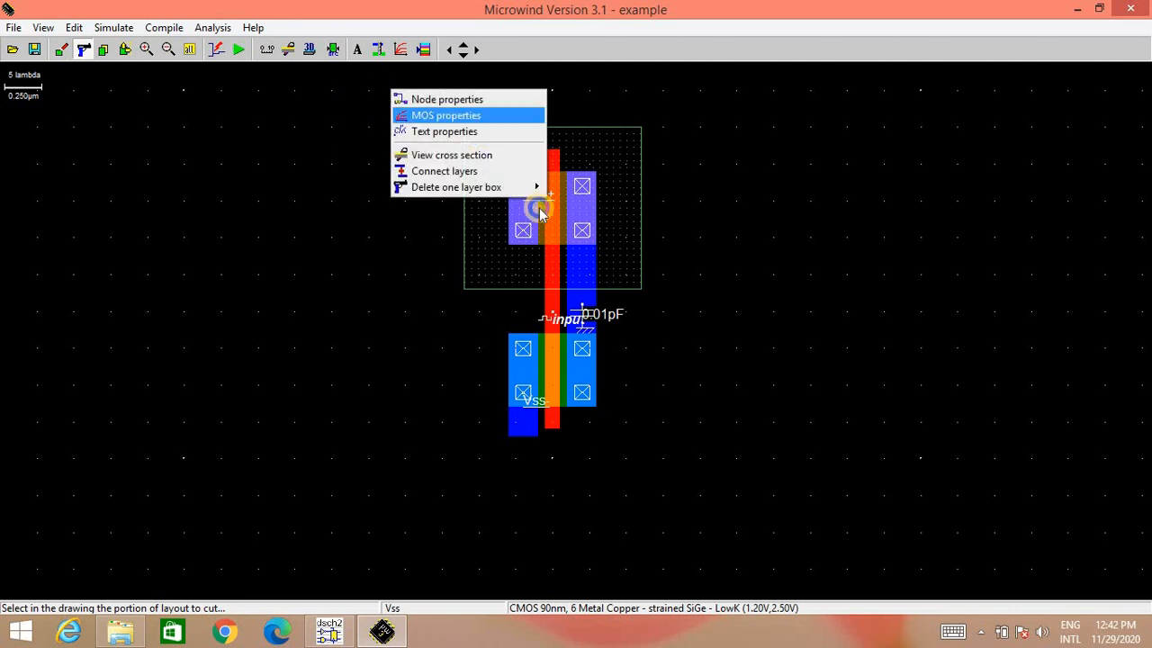
left_click(282, 276)
left_click(253, 281)
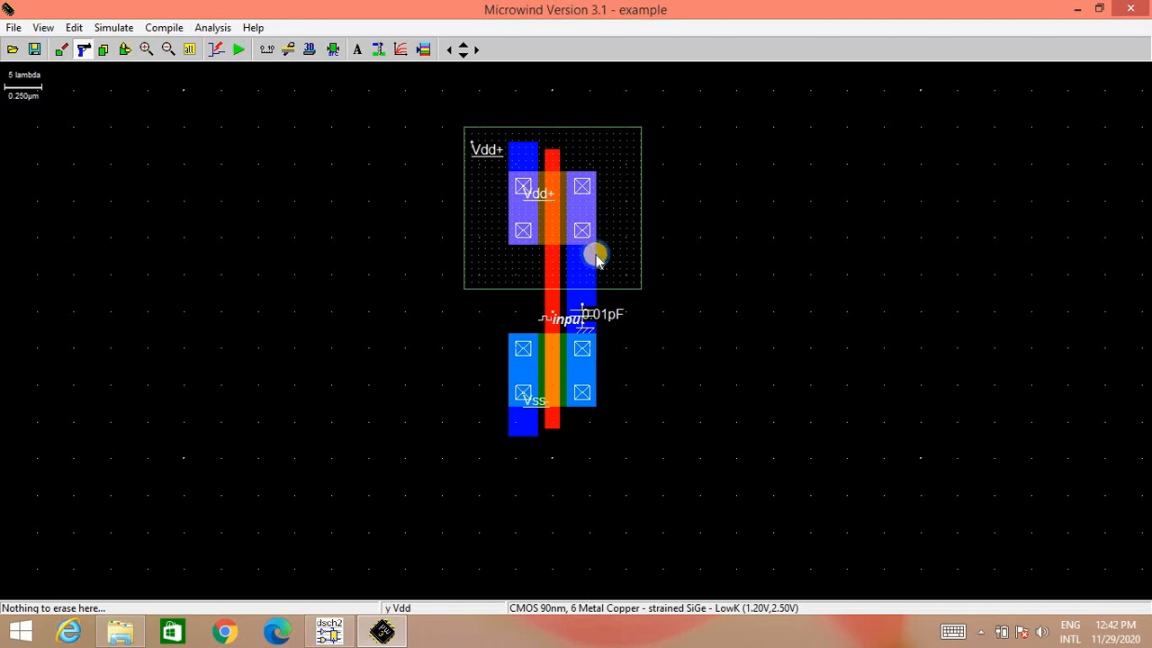
right_click(785, 448)
left_click(87, 47)
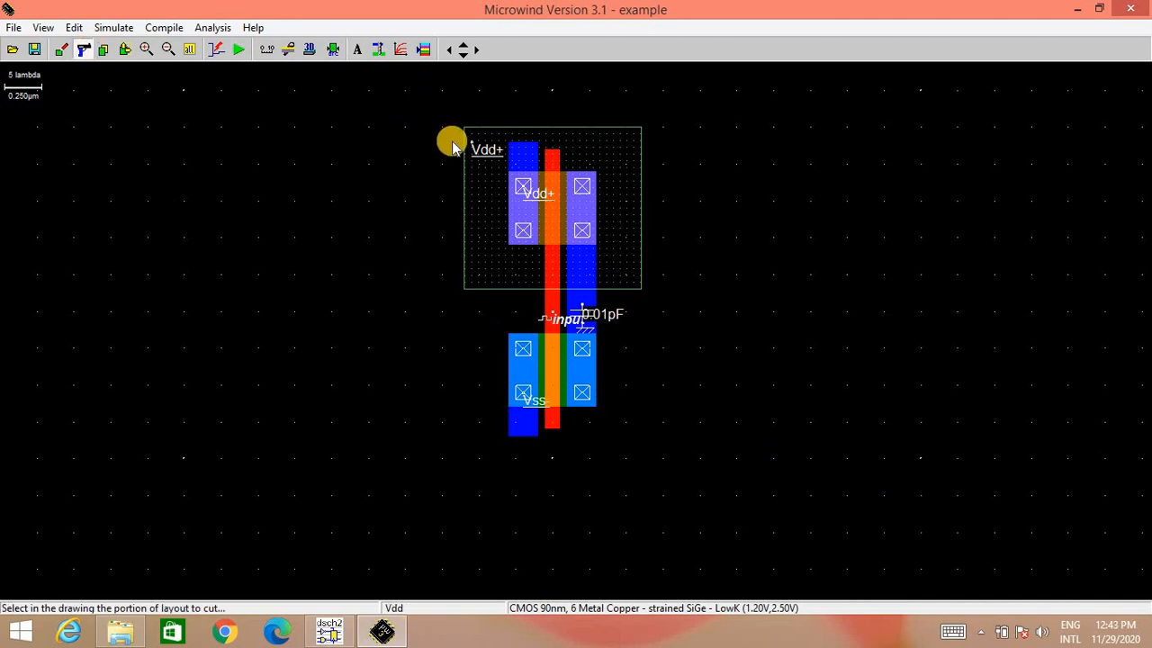
left_click_drag(420, 97, 774, 495)
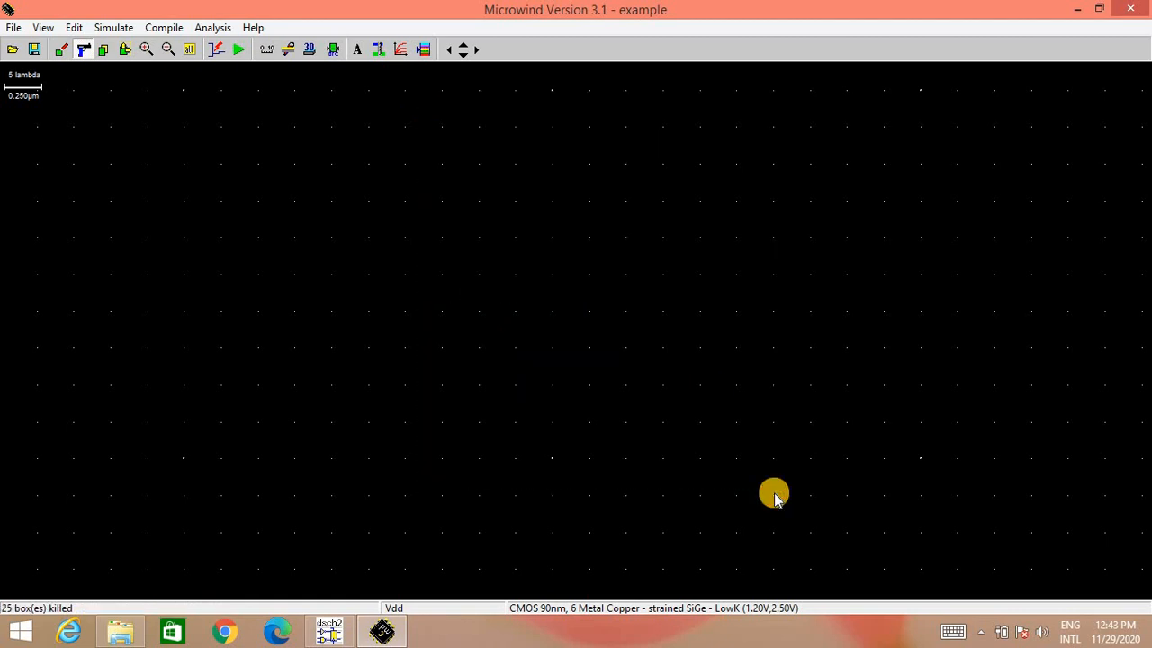
Generate a pMOS transistor with a width of 1 µm and place it in the upper middle of the empty layout.
left_click(425, 49)
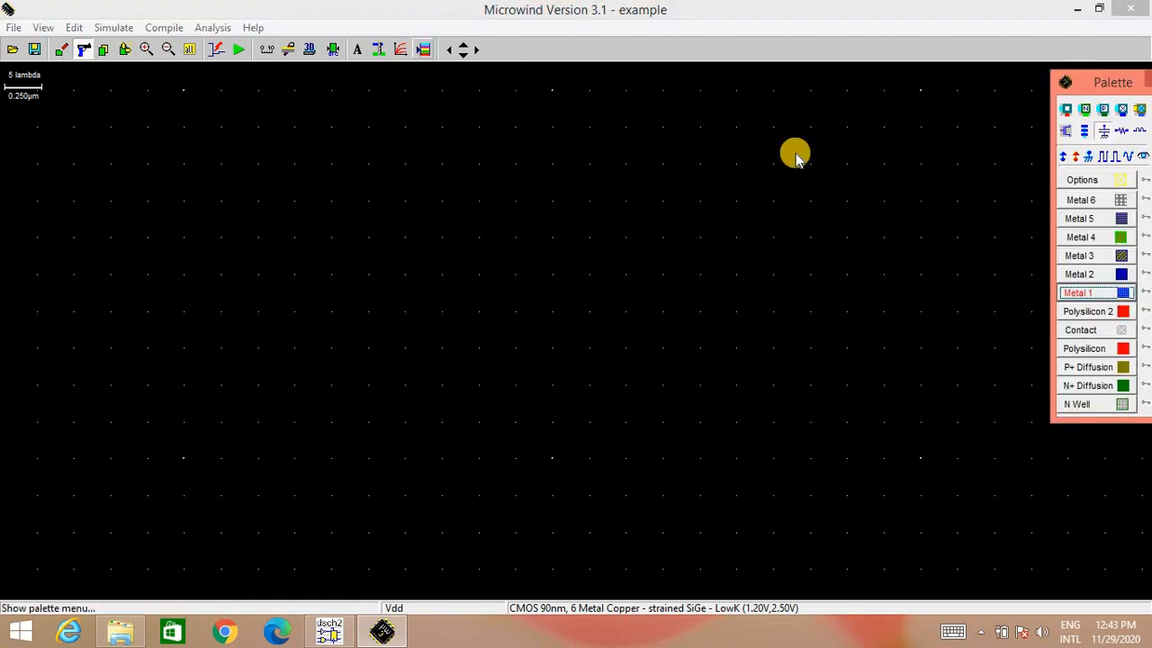
left_click(1066, 132)
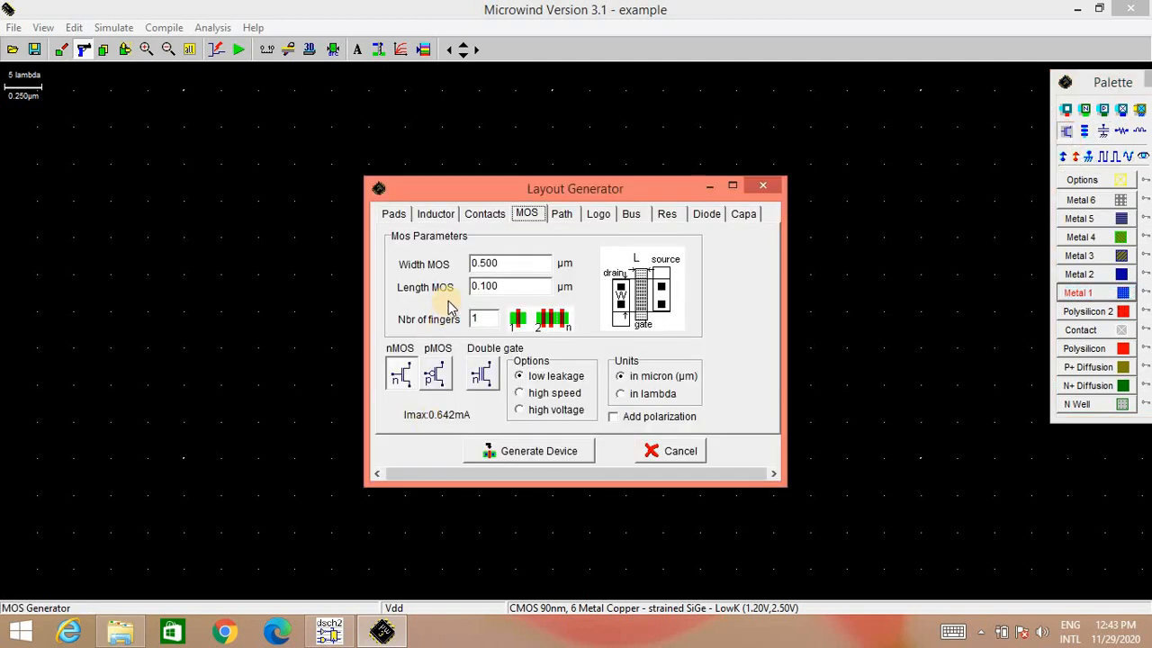
left_click(436, 378)
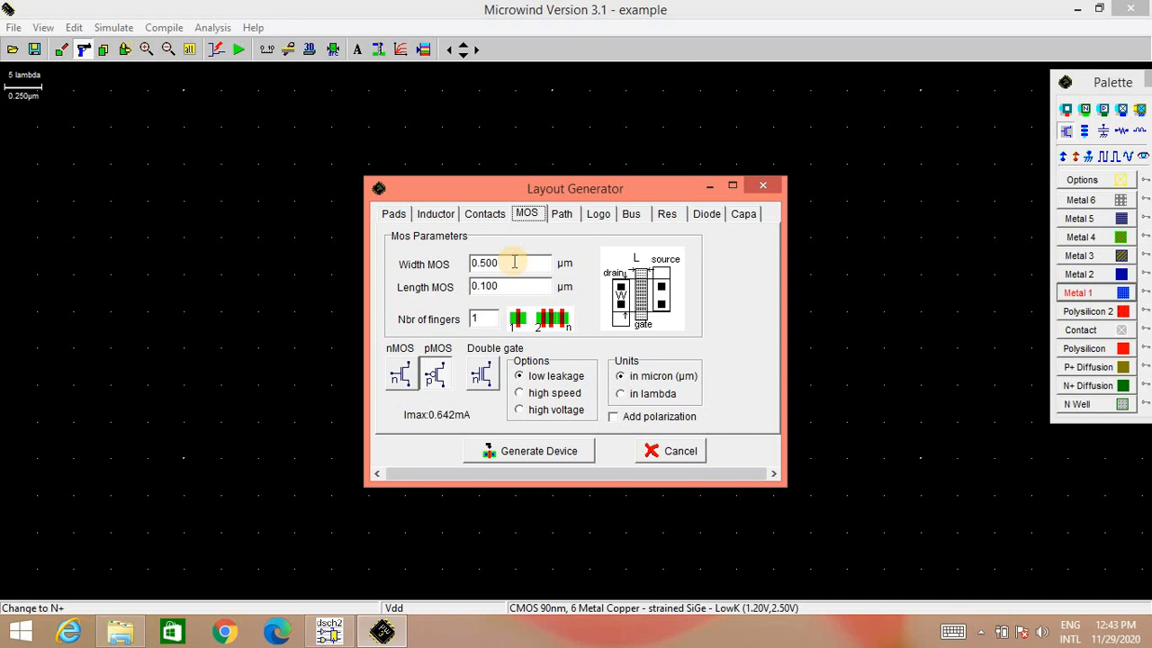
left_click_drag(513, 262, 464, 266)
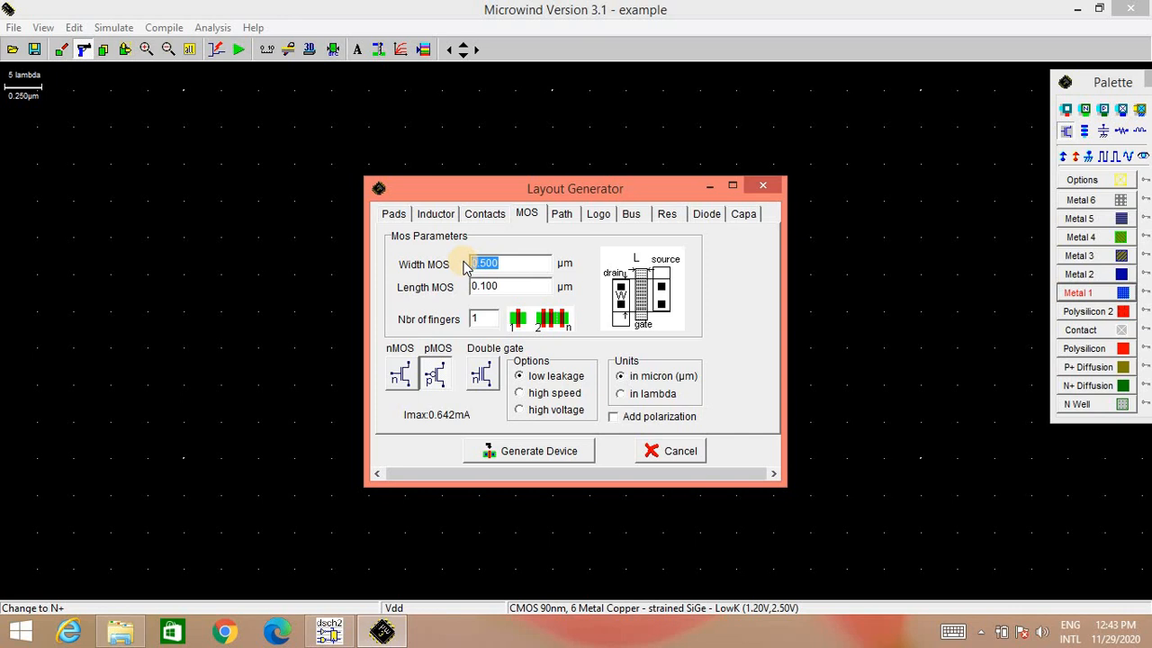
type("1")
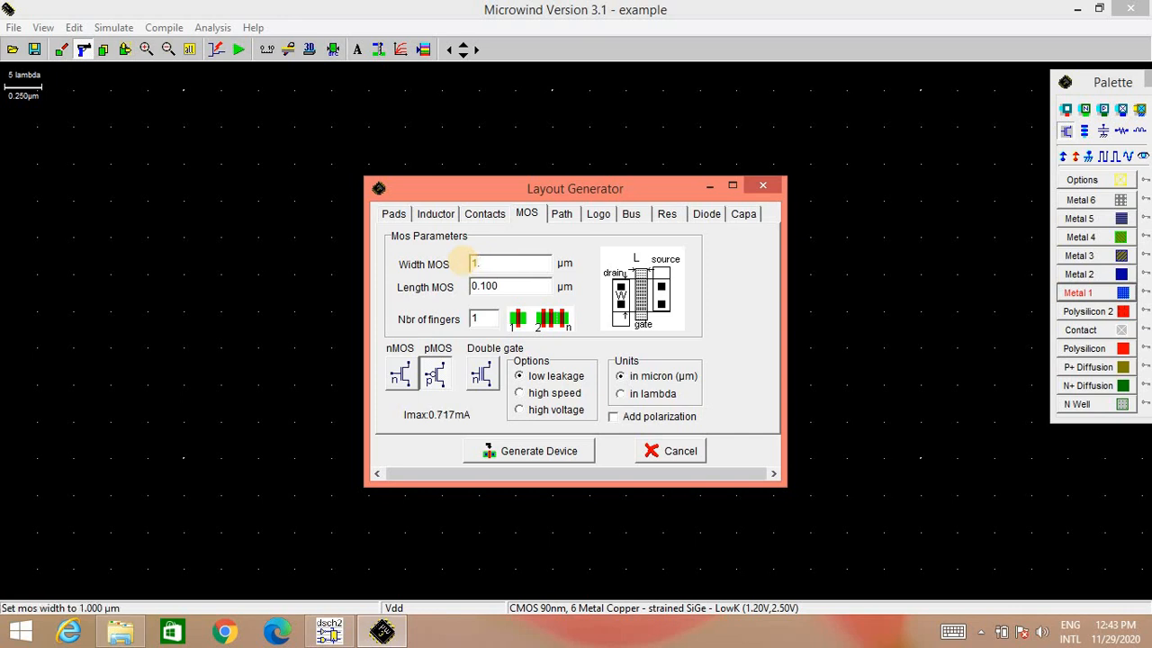
left_click(538, 453)
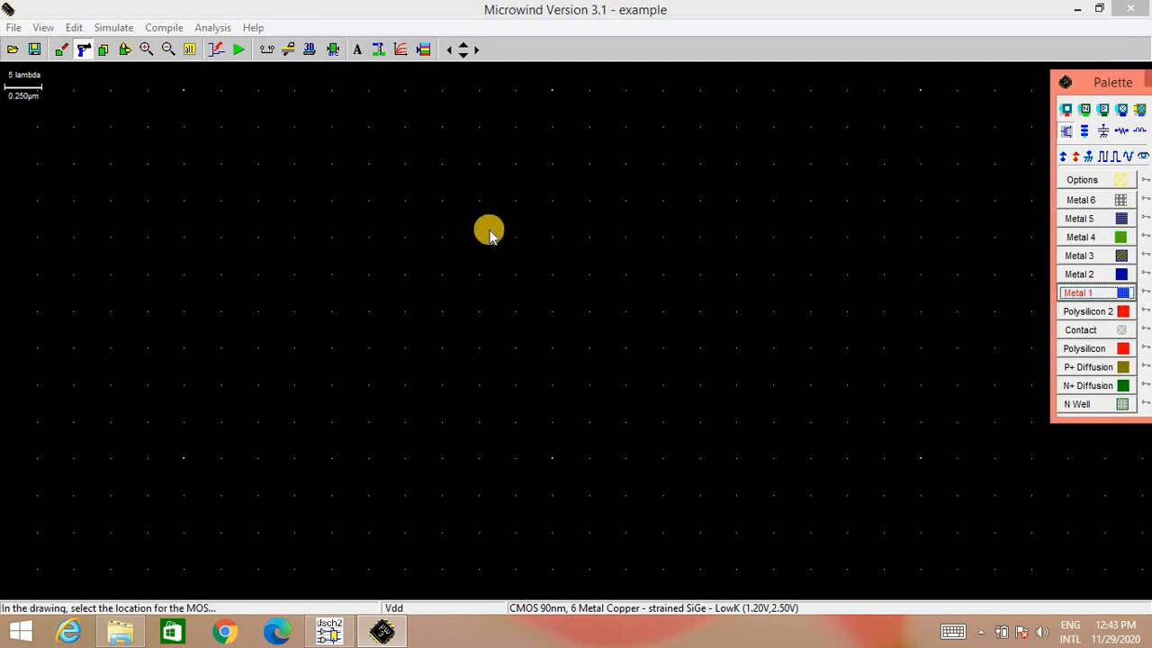
left_click(490, 233)
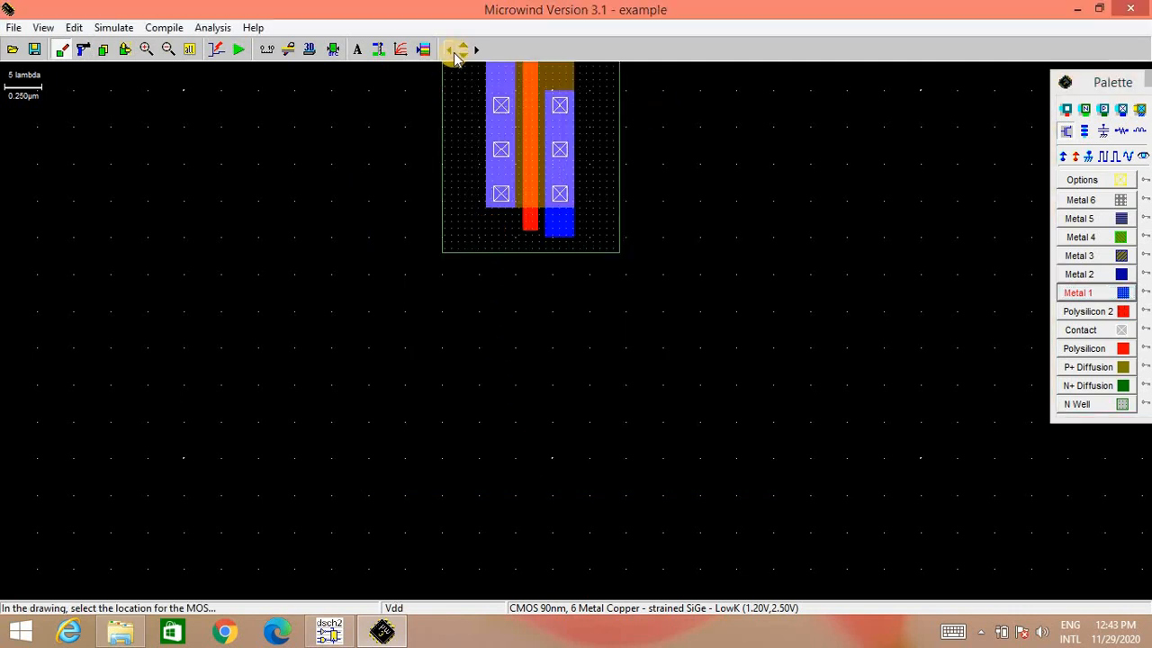
left_click(461, 47)
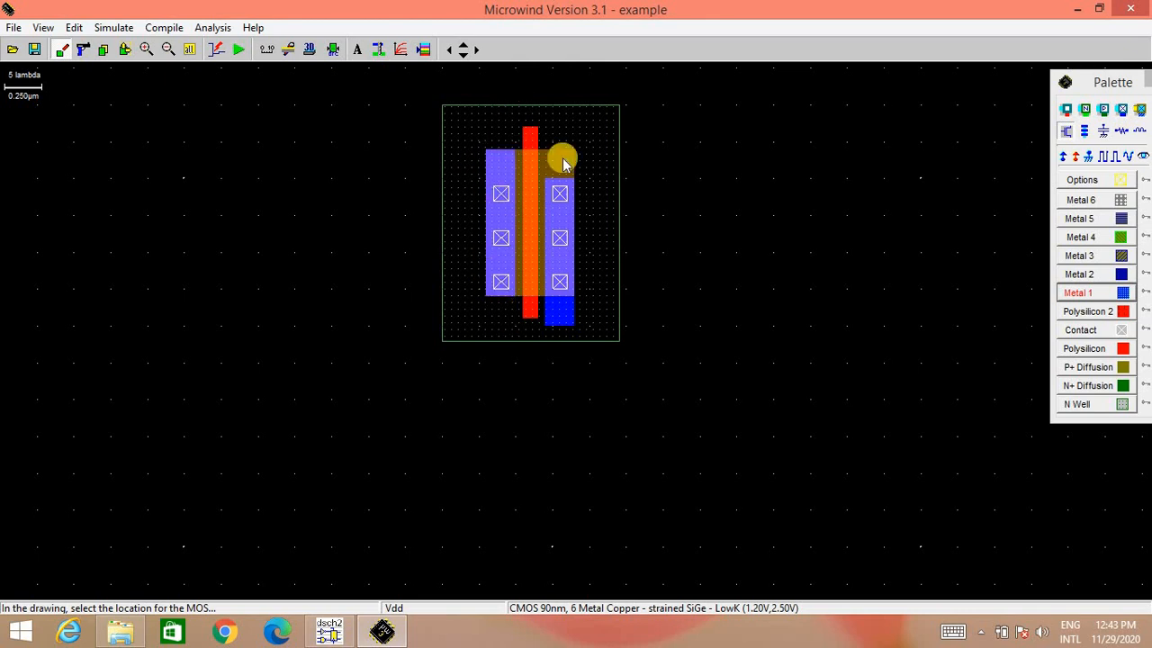
Generate an nMOS transistor with a width of 0.5 µm and place it below the pMOS device.
left_click(1064, 131)
left_click(394, 374)
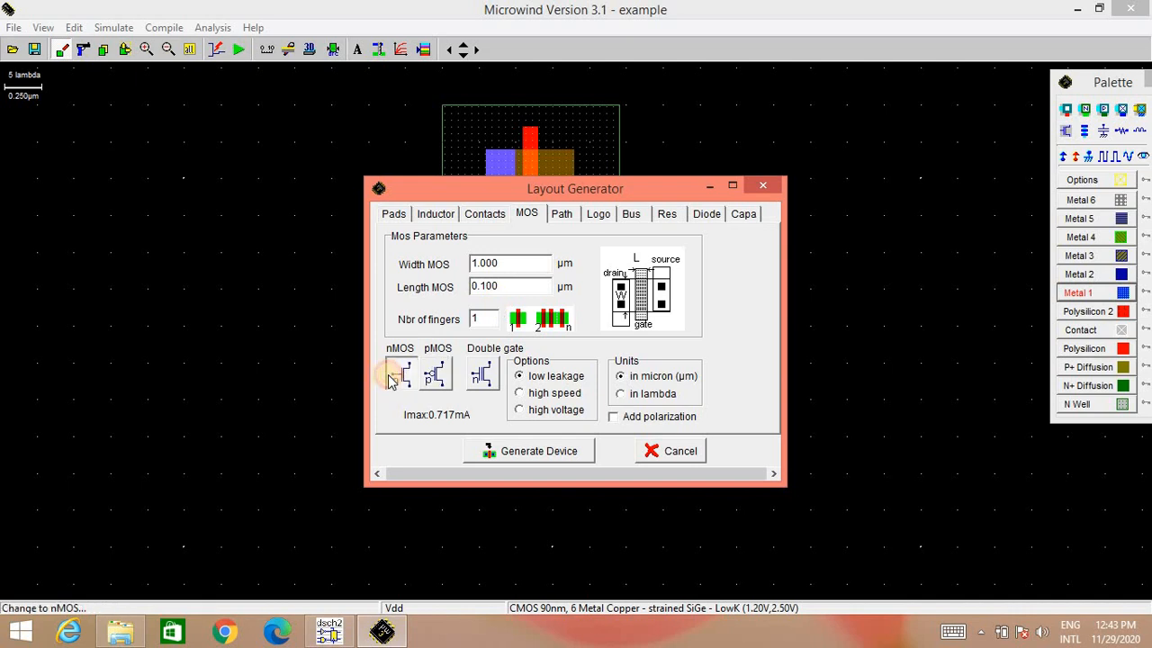
right_click(543, 268)
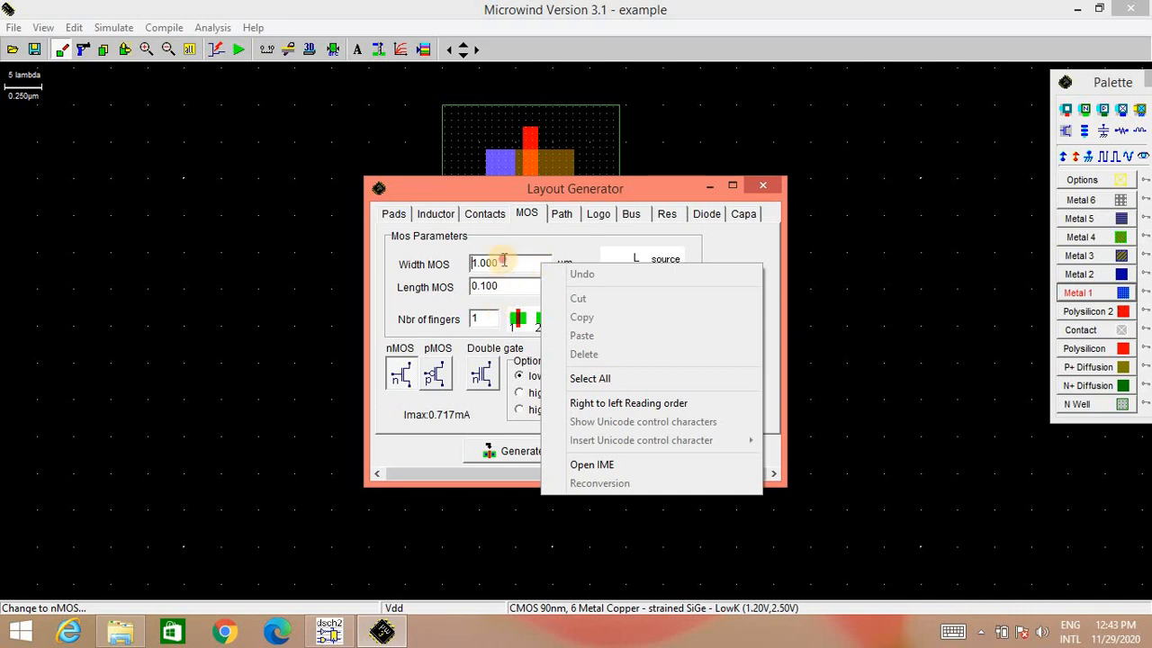
left_click(504, 261)
left_click_drag(504, 261, 466, 270)
key("BackSpace")
type("0.5")
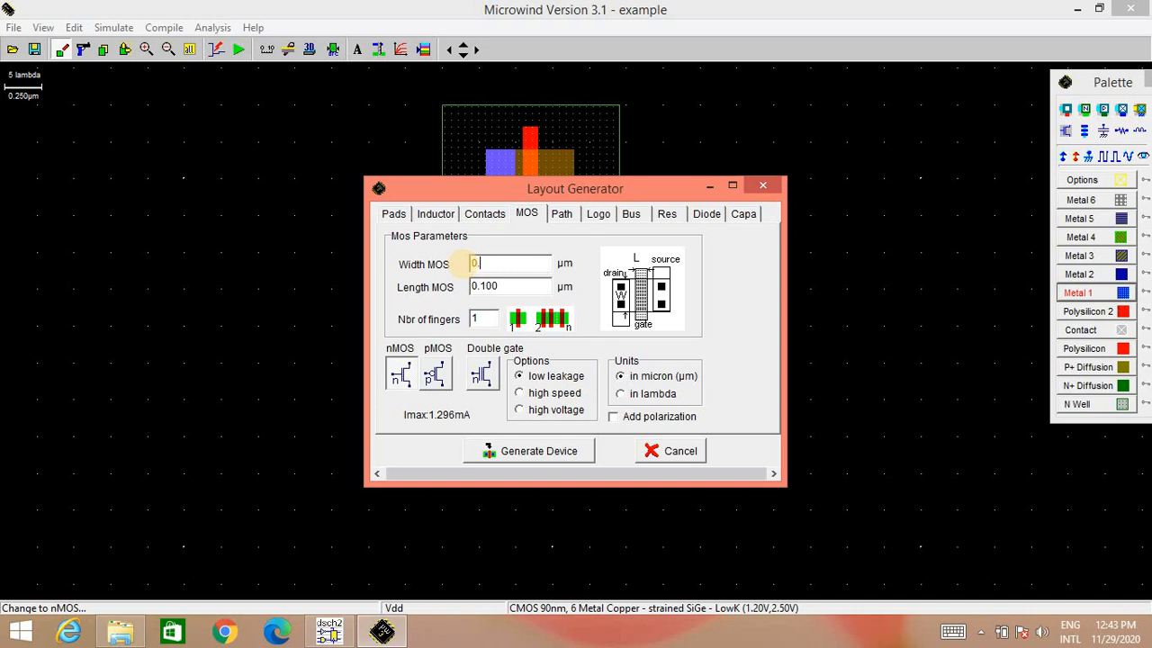
left_click(536, 450)
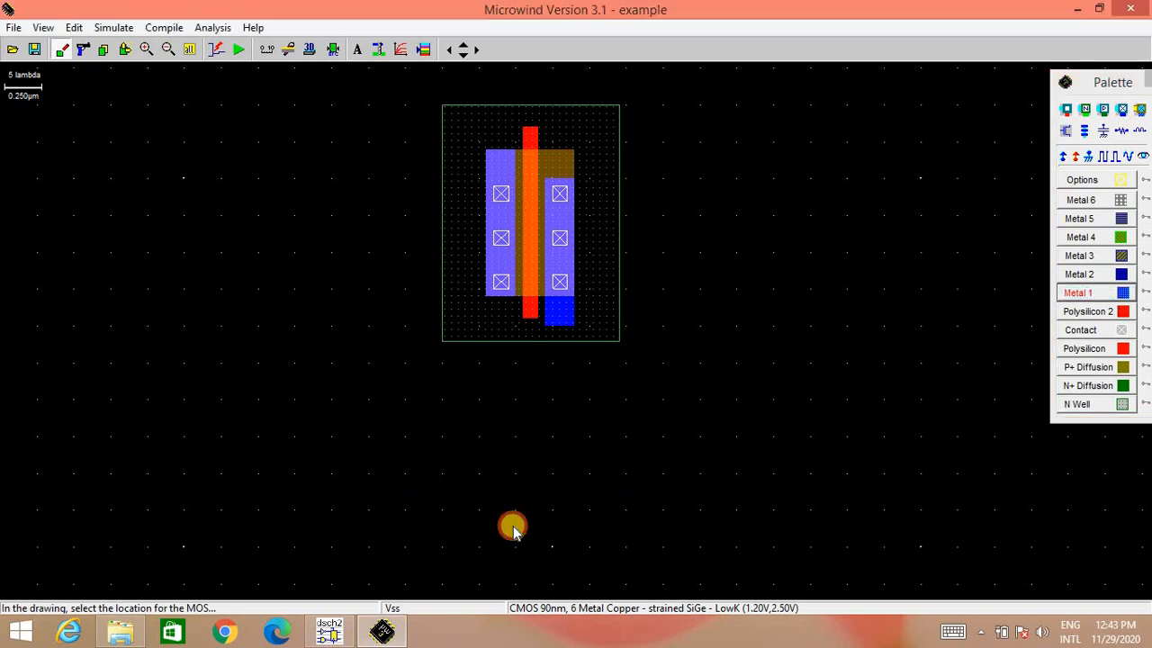
left_click(513, 529)
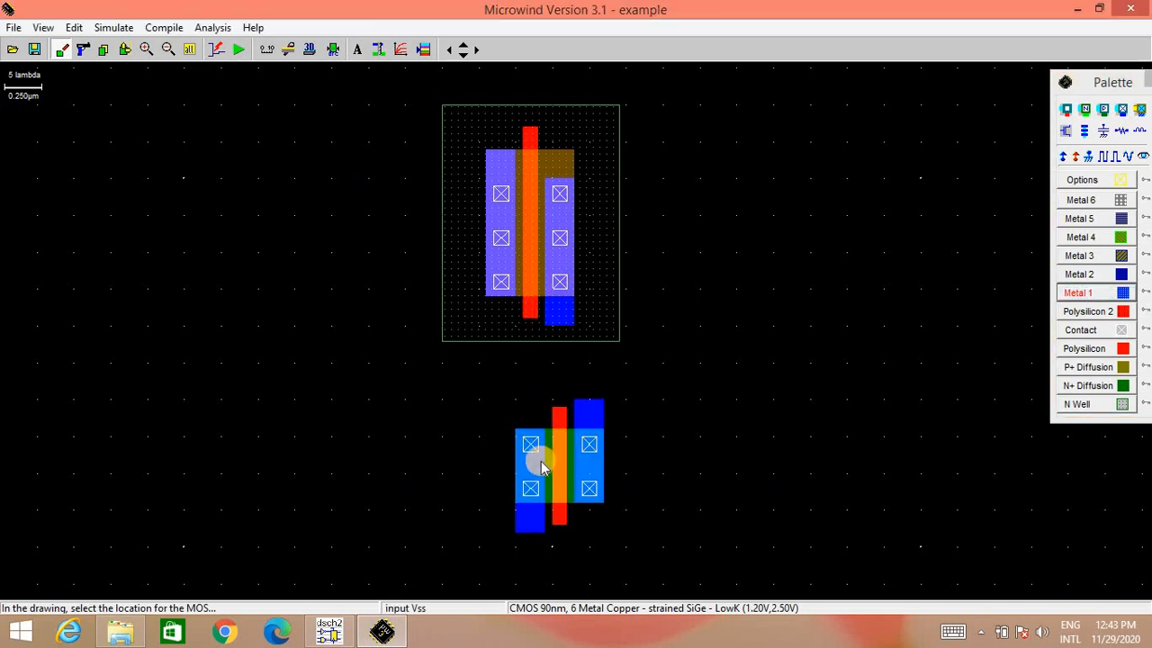
Move the whole nMOS transistor closer to the pMOS so their gates and drains line up vertically.
left_click(125, 51)
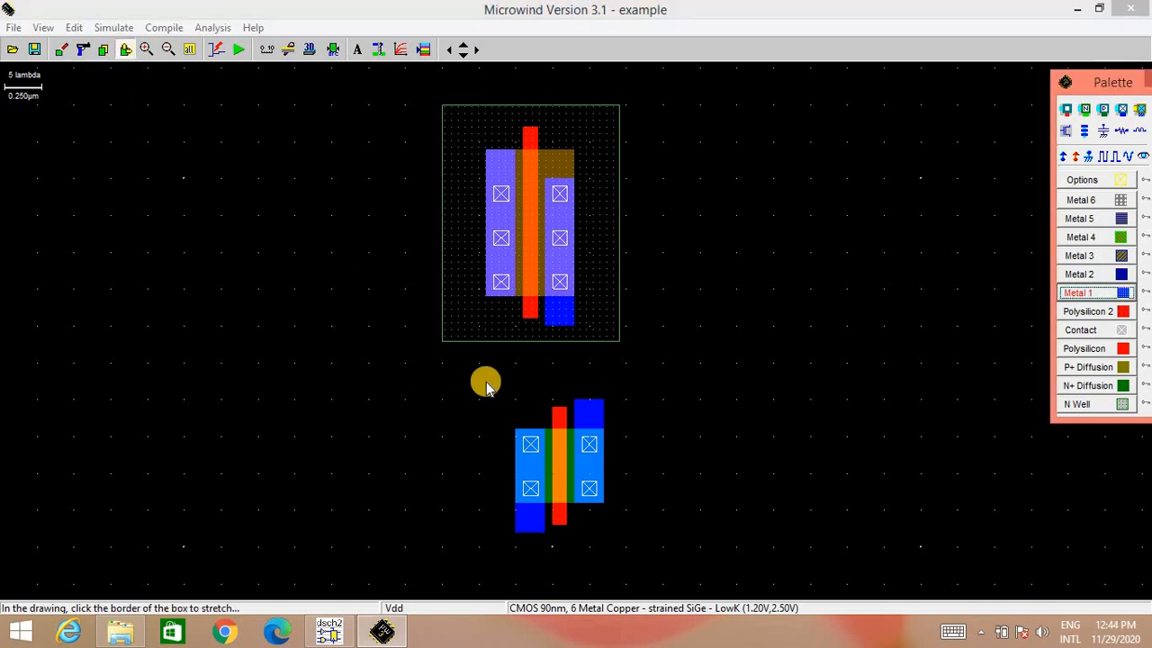
left_click_drag(469, 376, 636, 551)
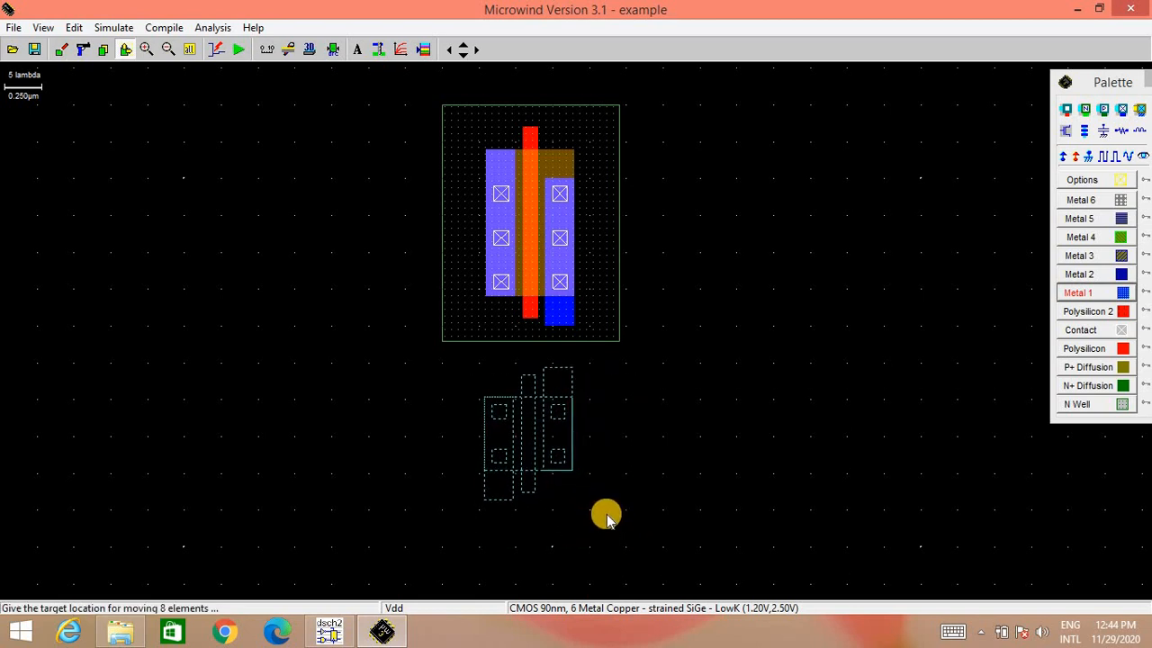
left_click(608, 515)
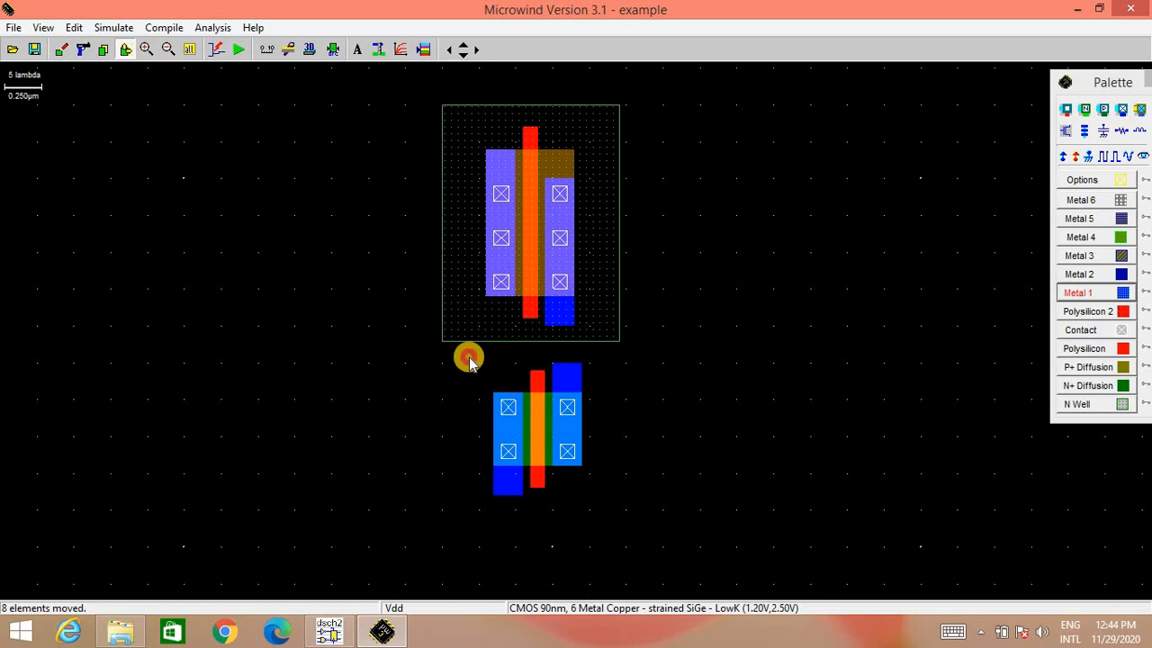
left_click_drag(465, 358, 622, 543)
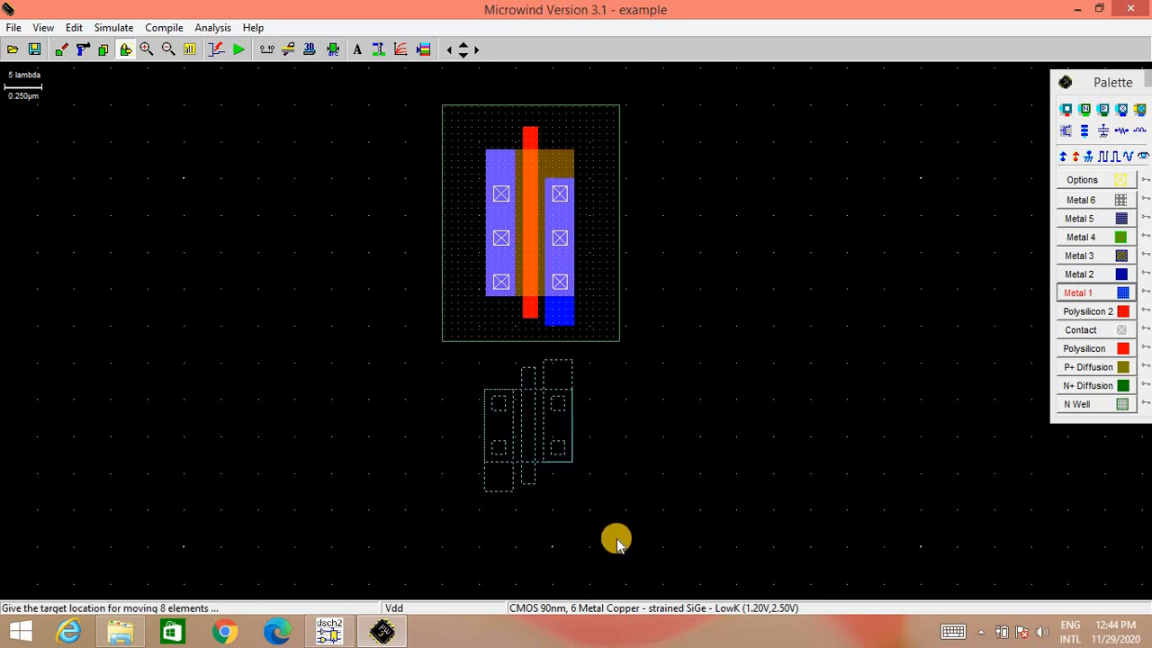
left_click(616, 540)
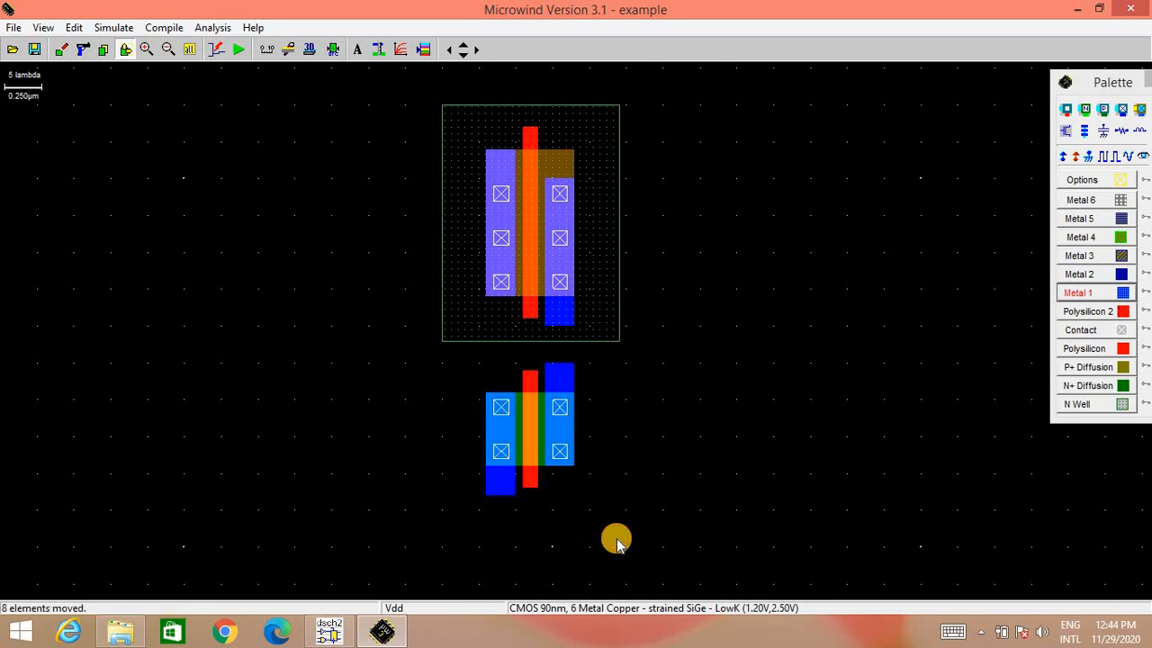
Join the two gates with a 2 x 7 lambda polysilicon box and the two drains with a 4 x 6 lambda Metal 1 box.
left_click(1080, 349)
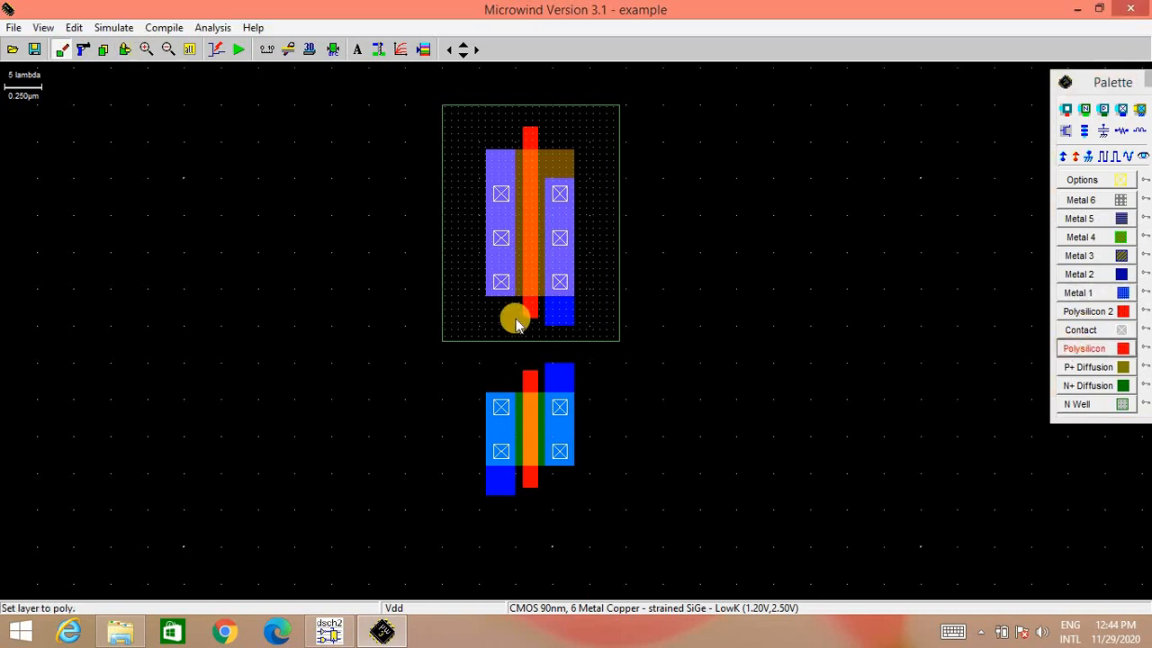
left_click_drag(525, 317, 538, 376)
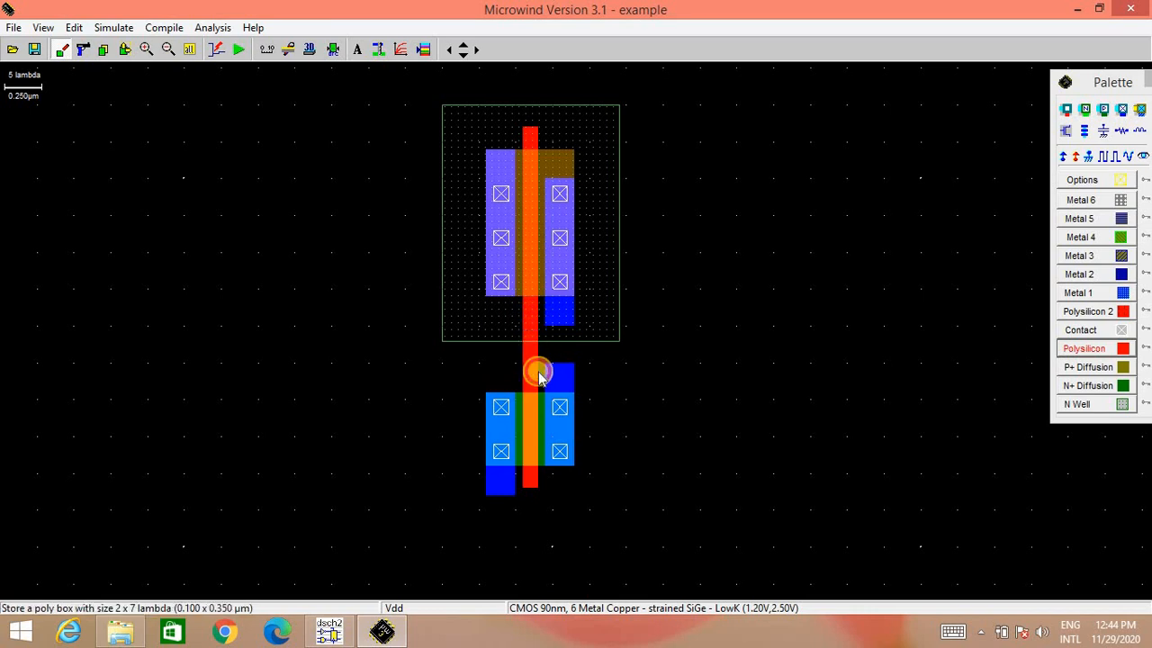
left_click(1130, 293)
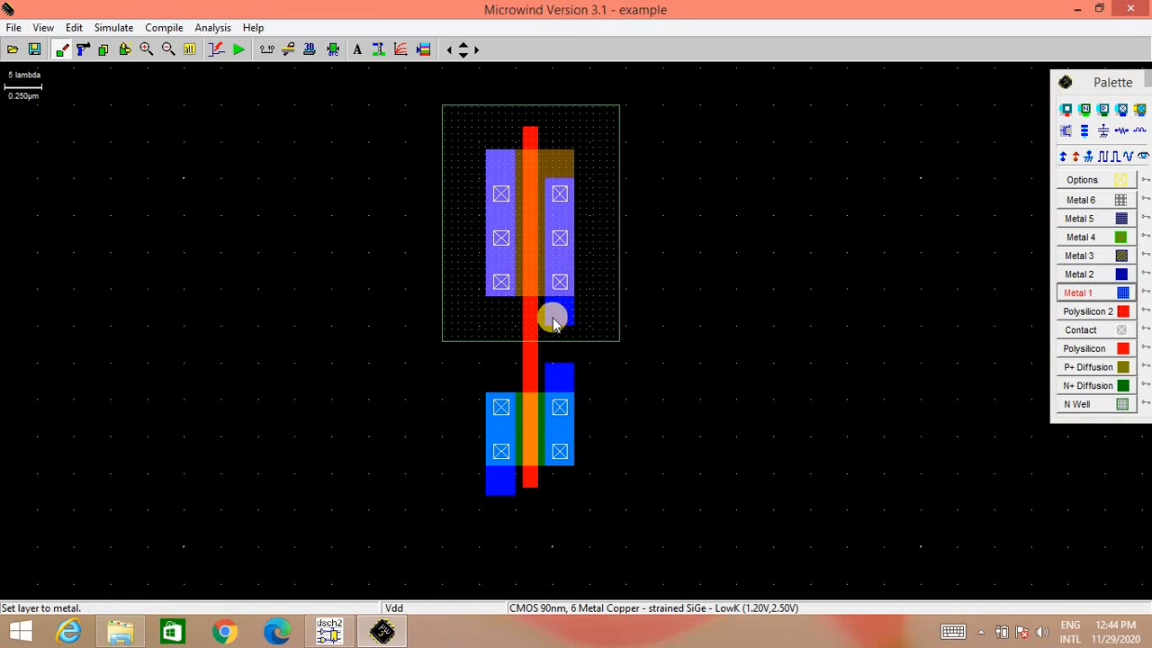
left_click_drag(546, 321, 575, 367)
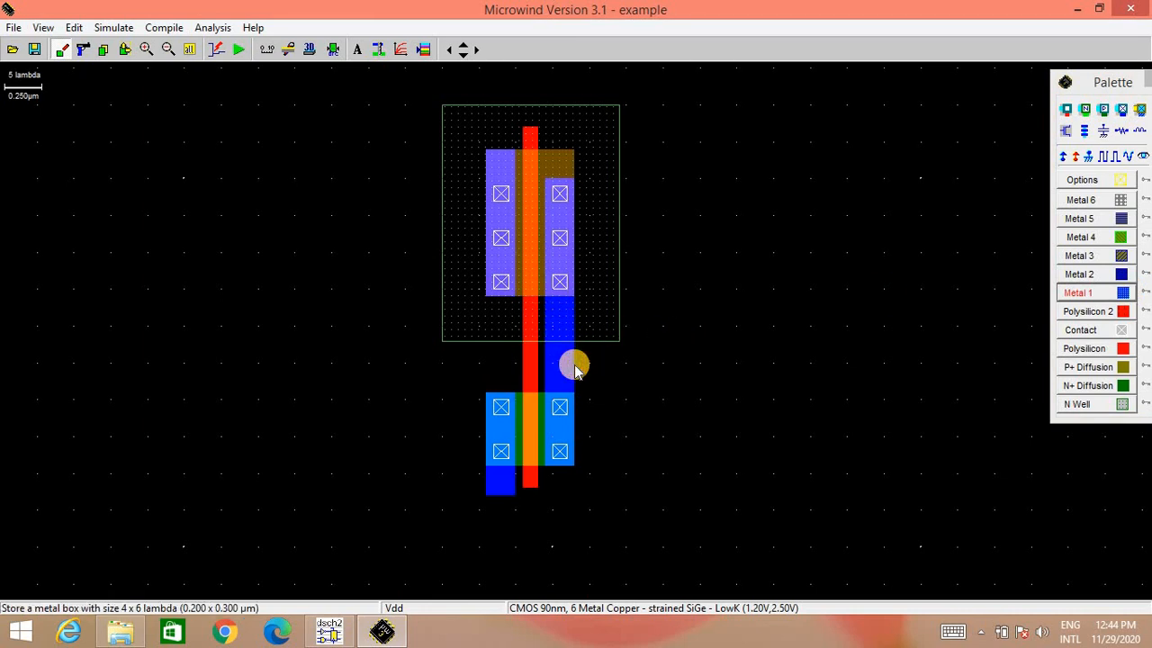
Assign Vdd supplies to the pMOS source and the N well, and a Vss ground to the nMOS source.
left_click(1063, 156)
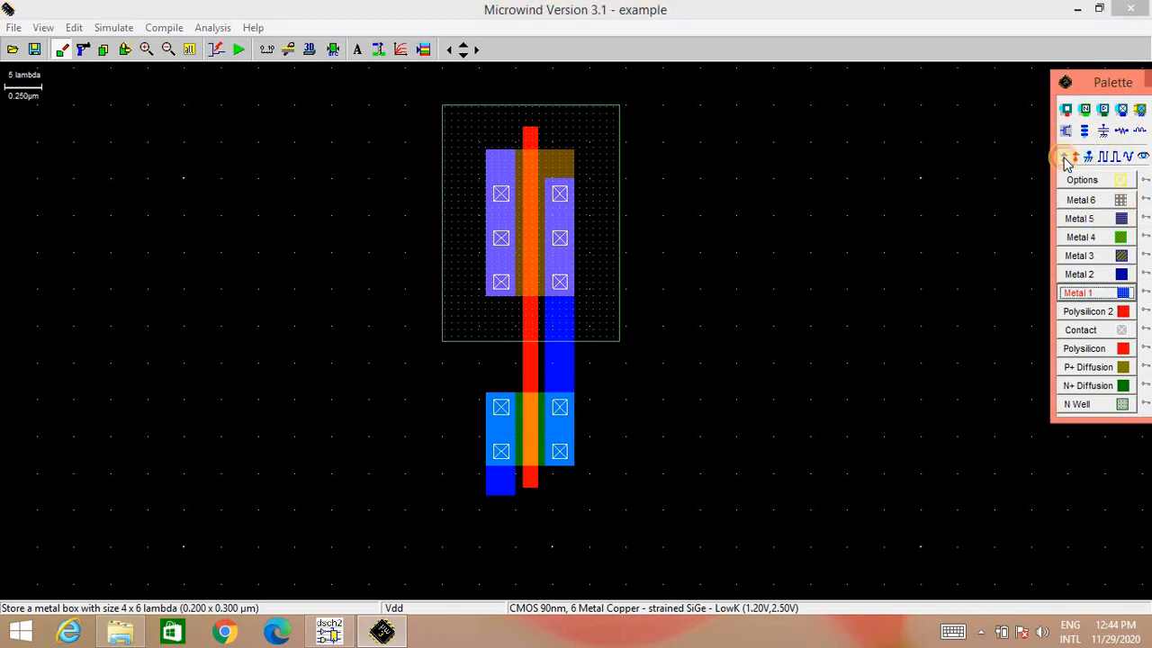
left_click(502, 191)
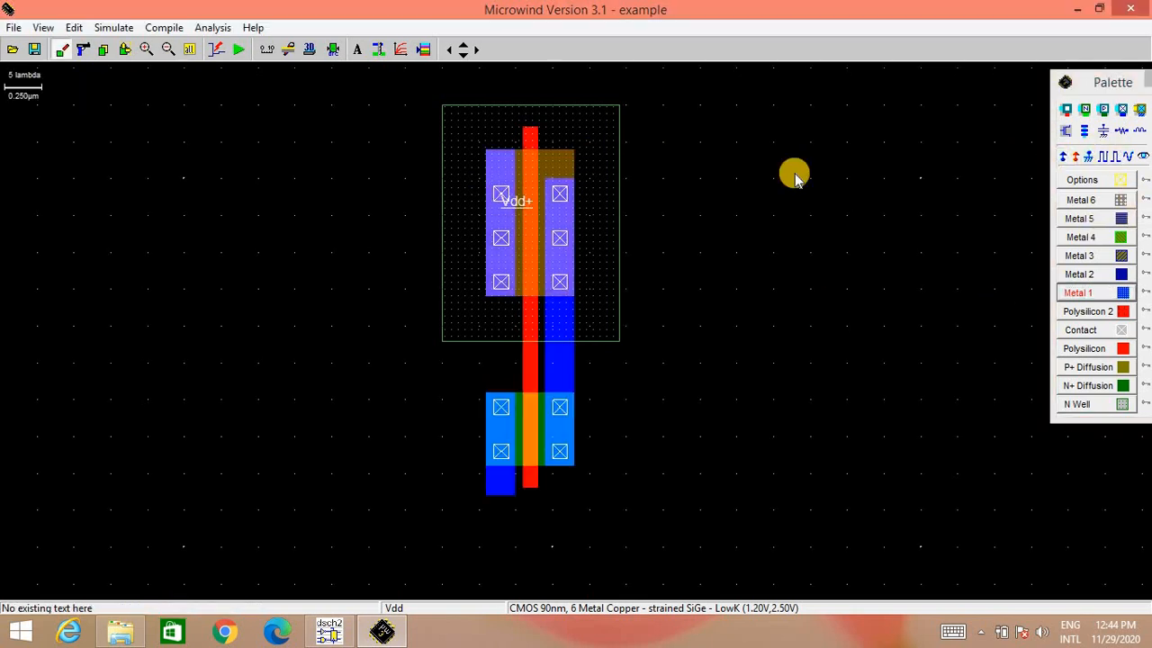
left_click(1061, 157)
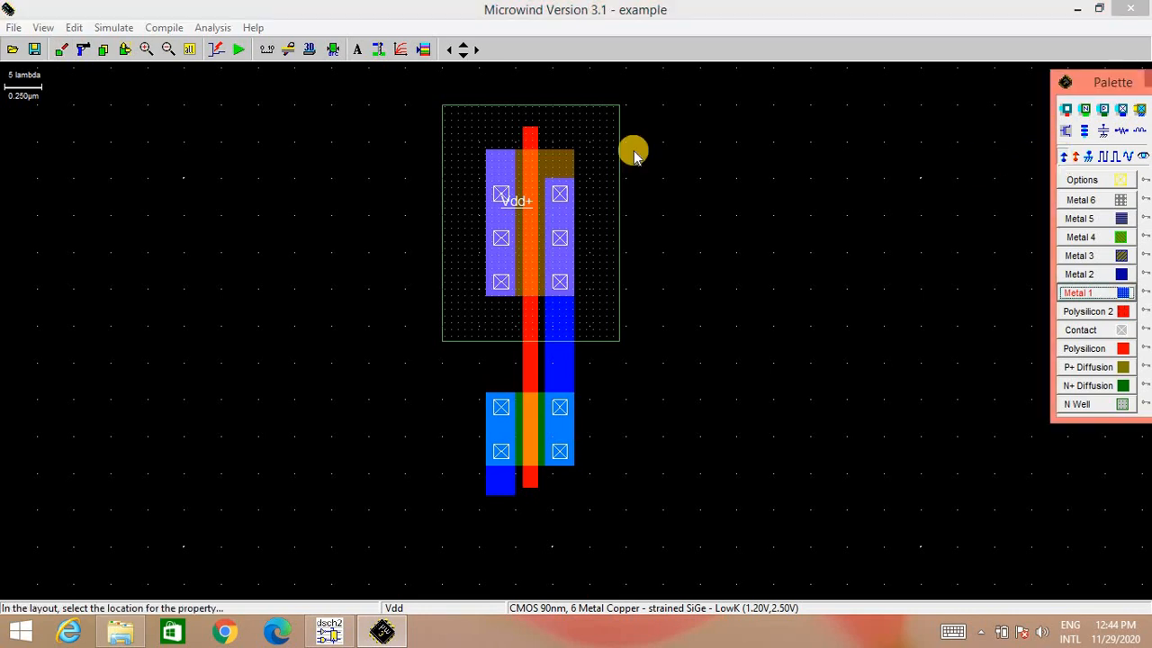
left_click(459, 117)
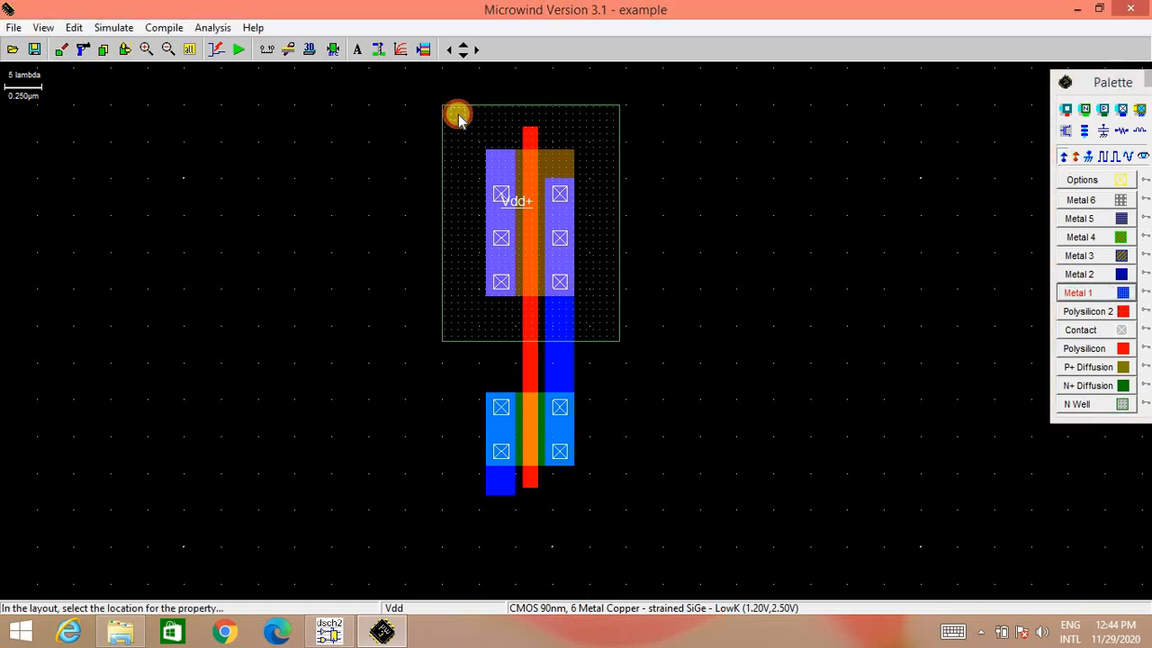
left_click(1085, 158)
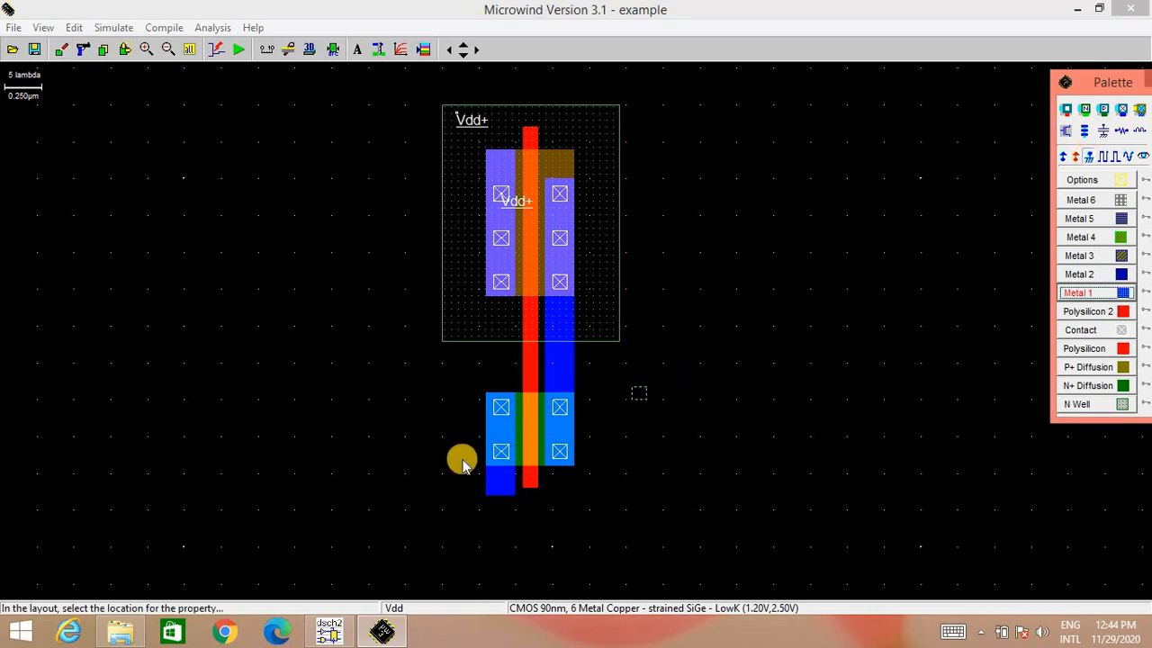
left_click(500, 454)
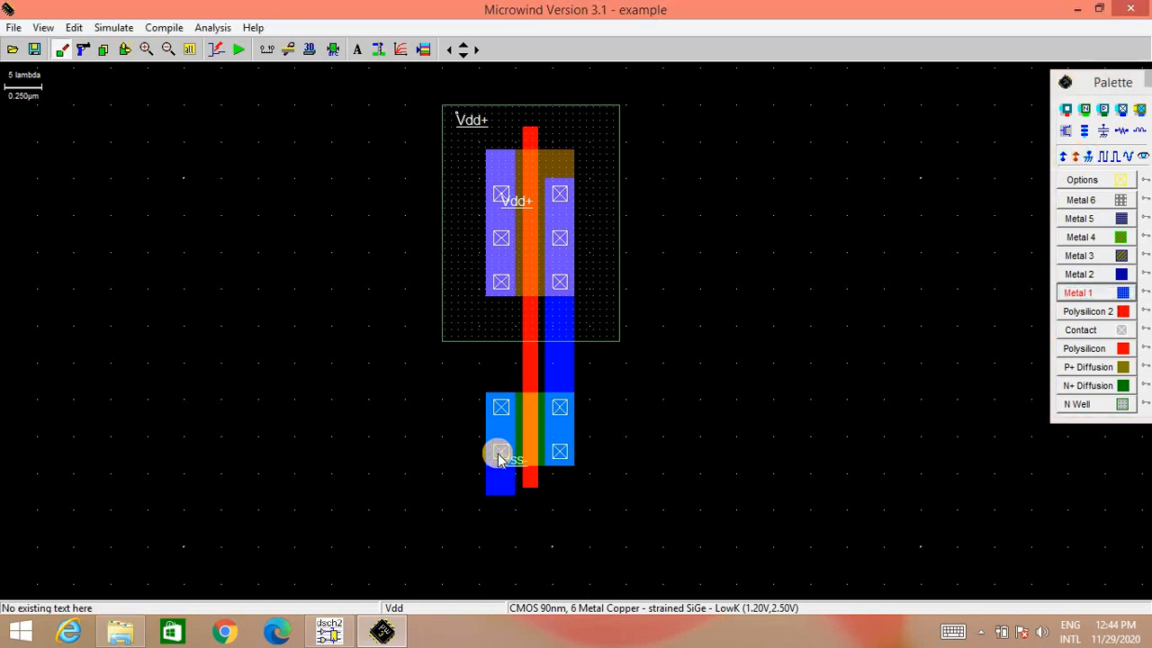
Add a clock labelled "input" to the shared polysilicon gate between the two transistors.
left_click(1107, 157)
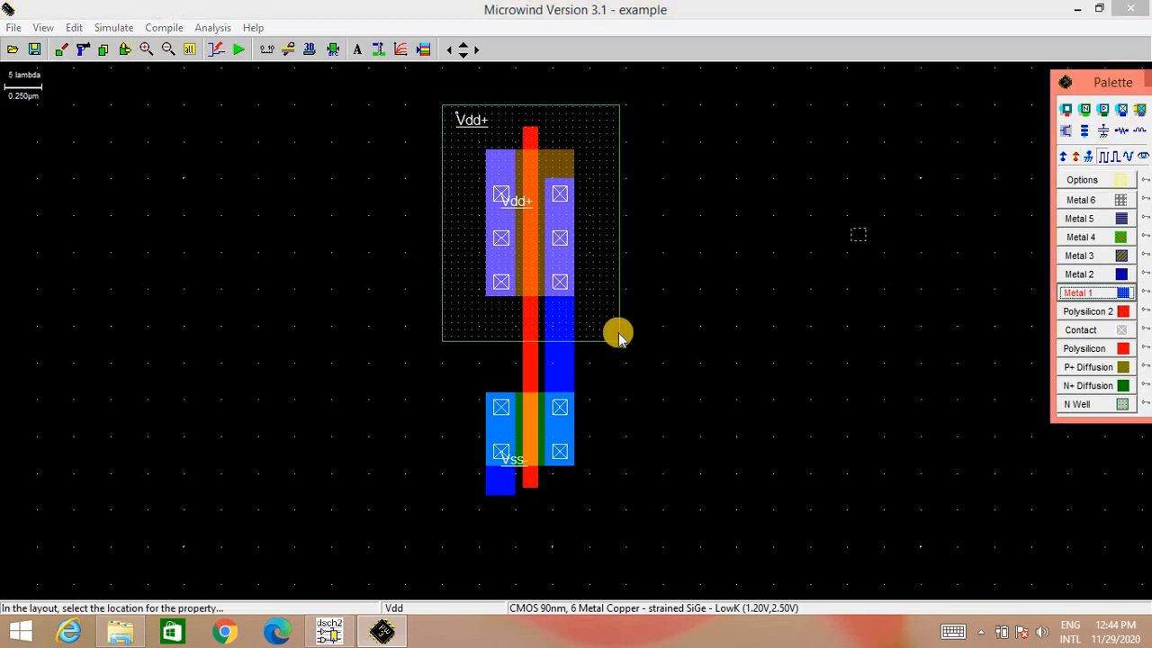
left_click(529, 370)
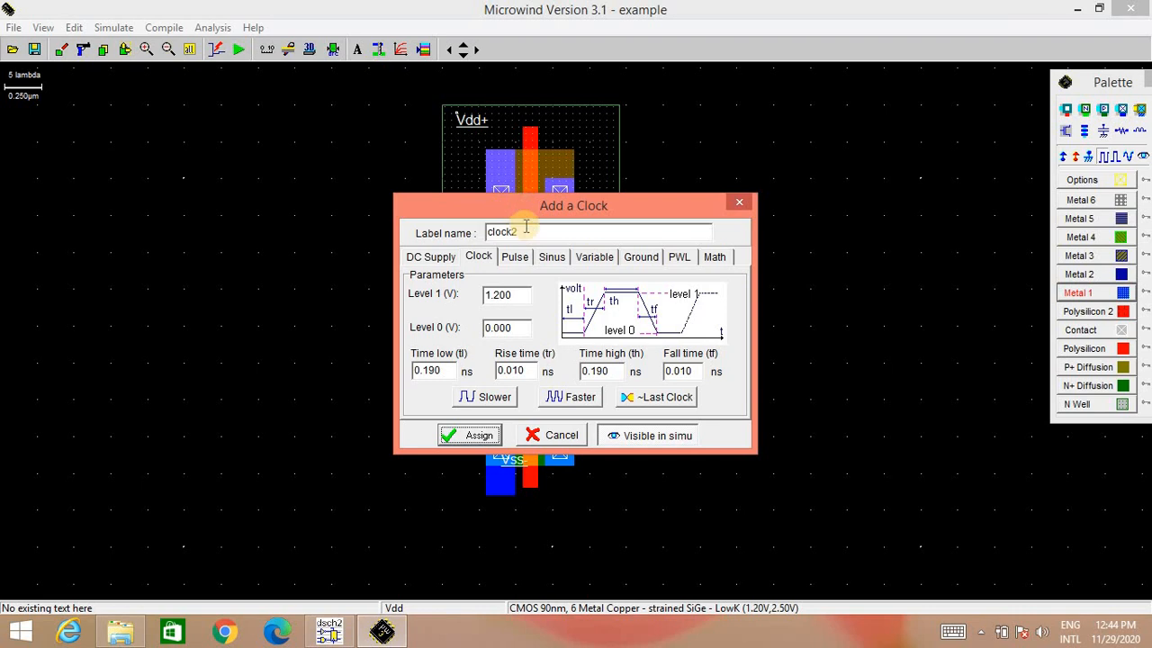
left_click_drag(526, 230, 486, 231)
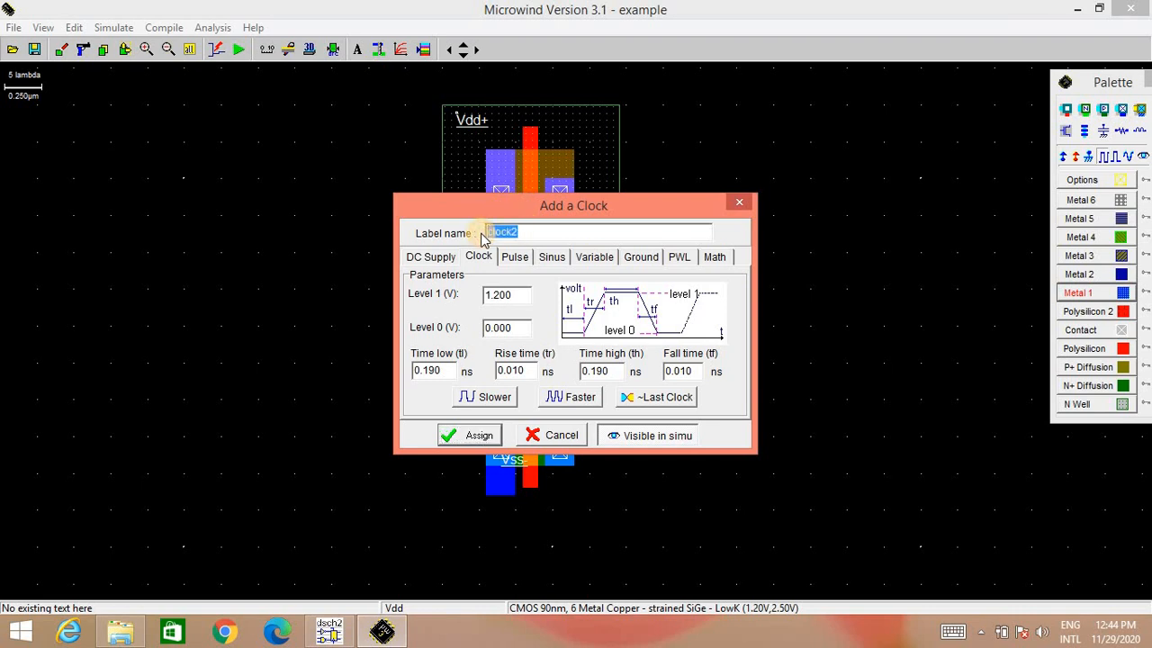
type("input")
left_click(478, 436)
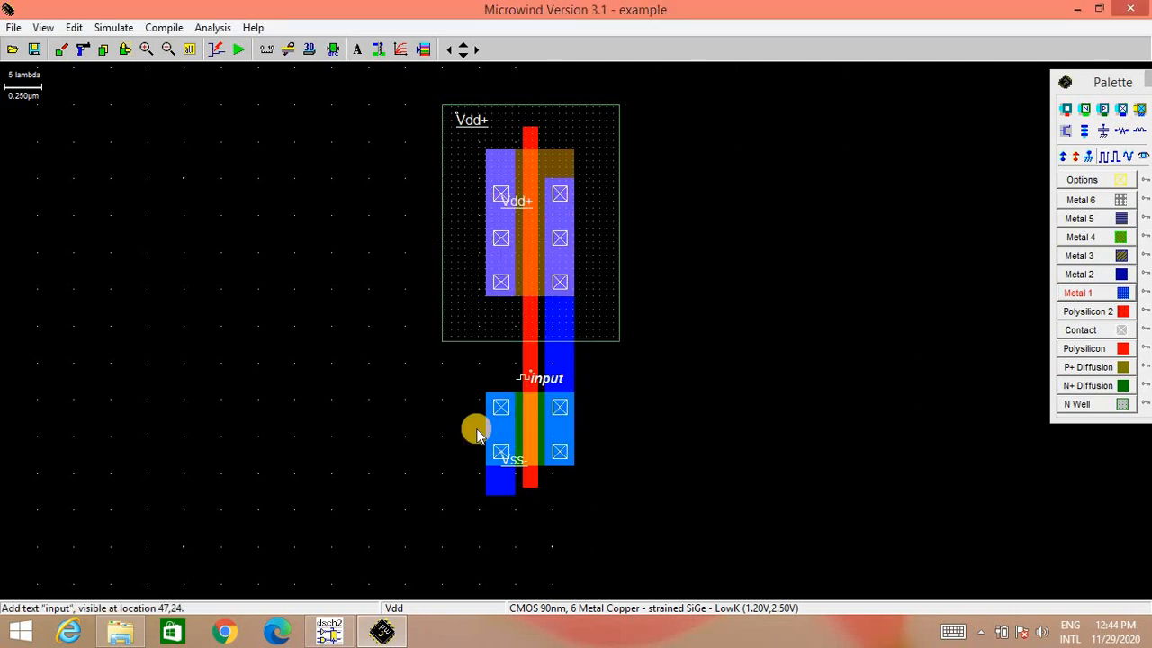
left_click_drag(477, 429, 743, 340)
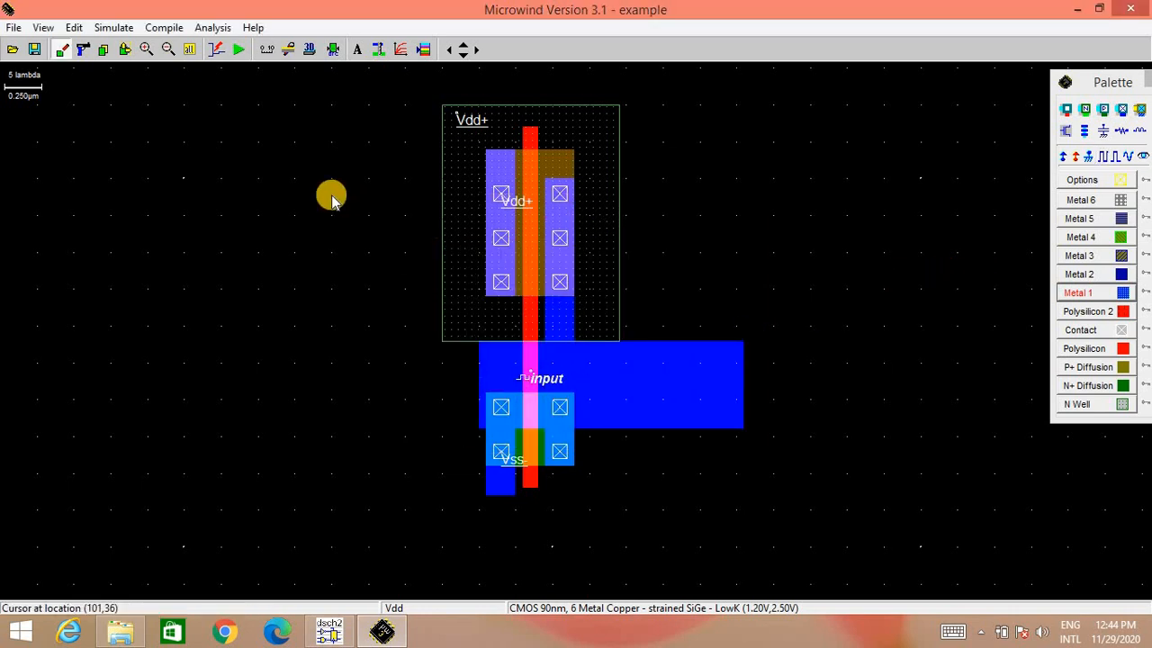
left_click(80, 52)
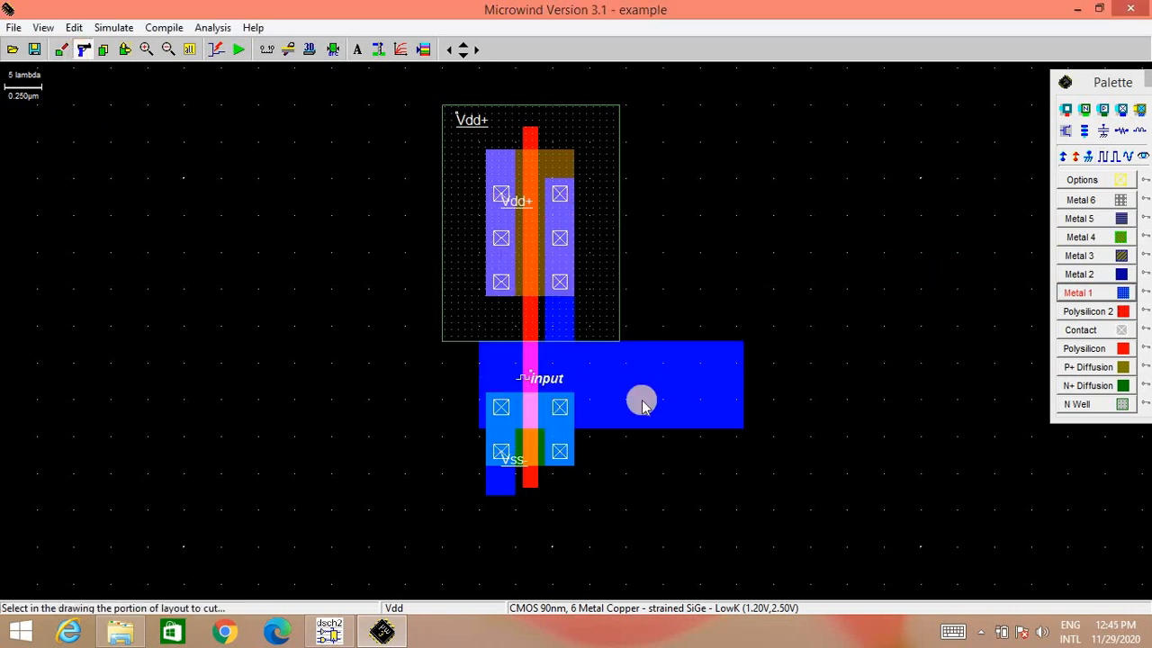
left_click(705, 409)
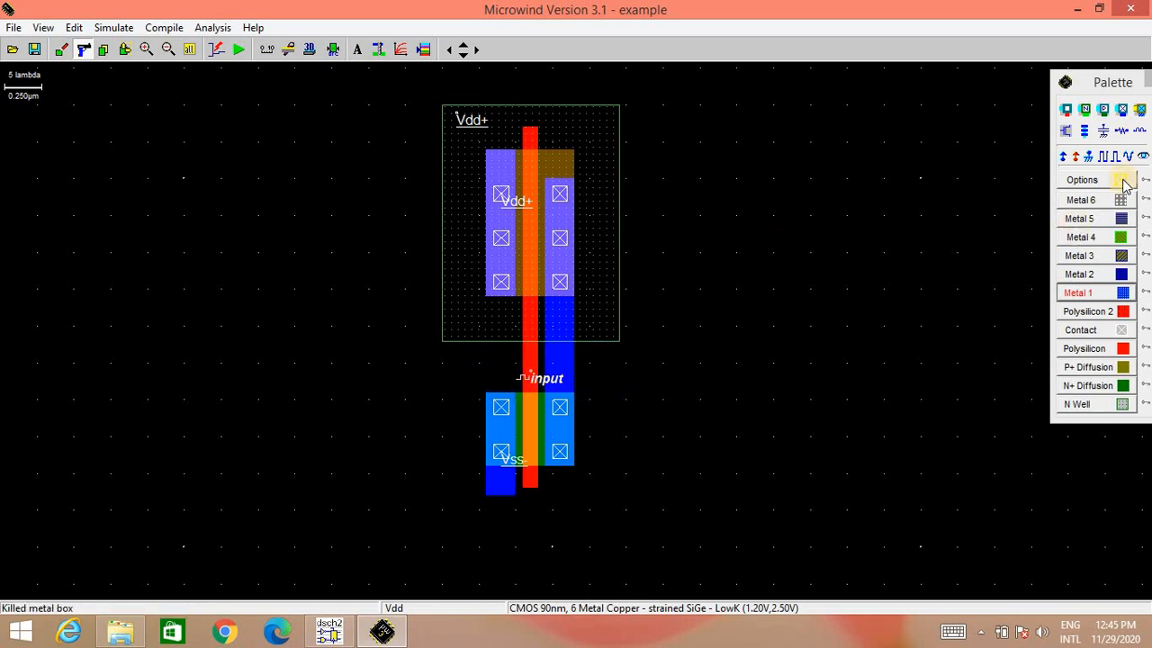
Add a label "y", visible in simulation, to the Metal 1 strip joining the two drains.
left_click(1143, 157)
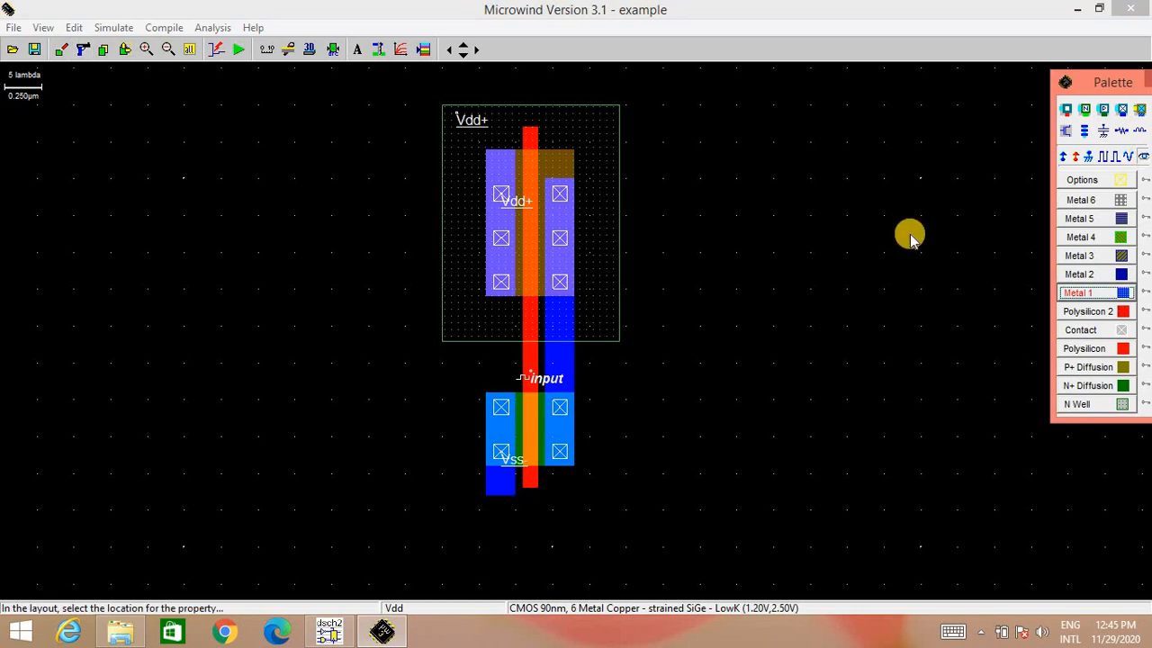
left_click(561, 365)
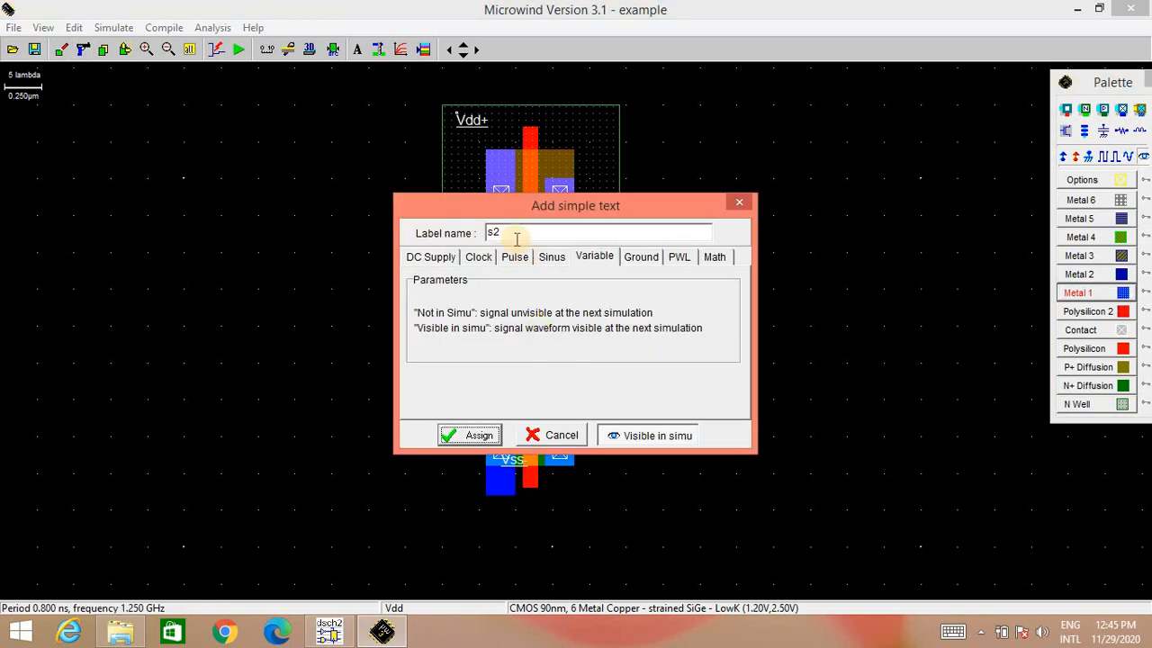
left_click_drag(515, 233, 468, 234)
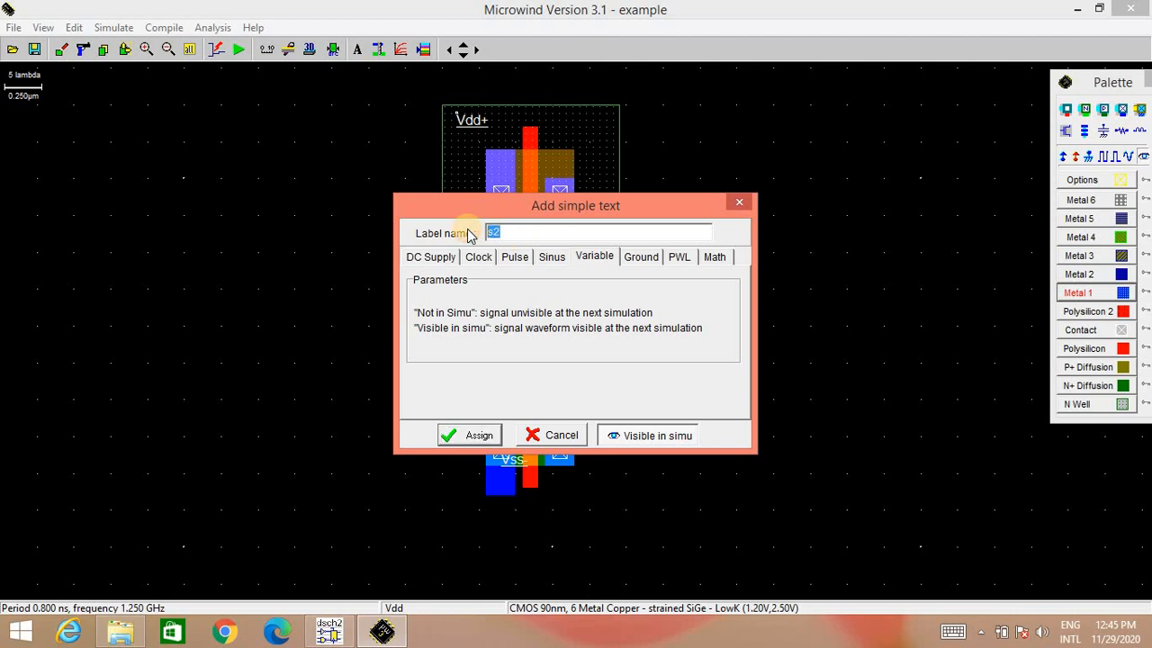
left_click(468, 435)
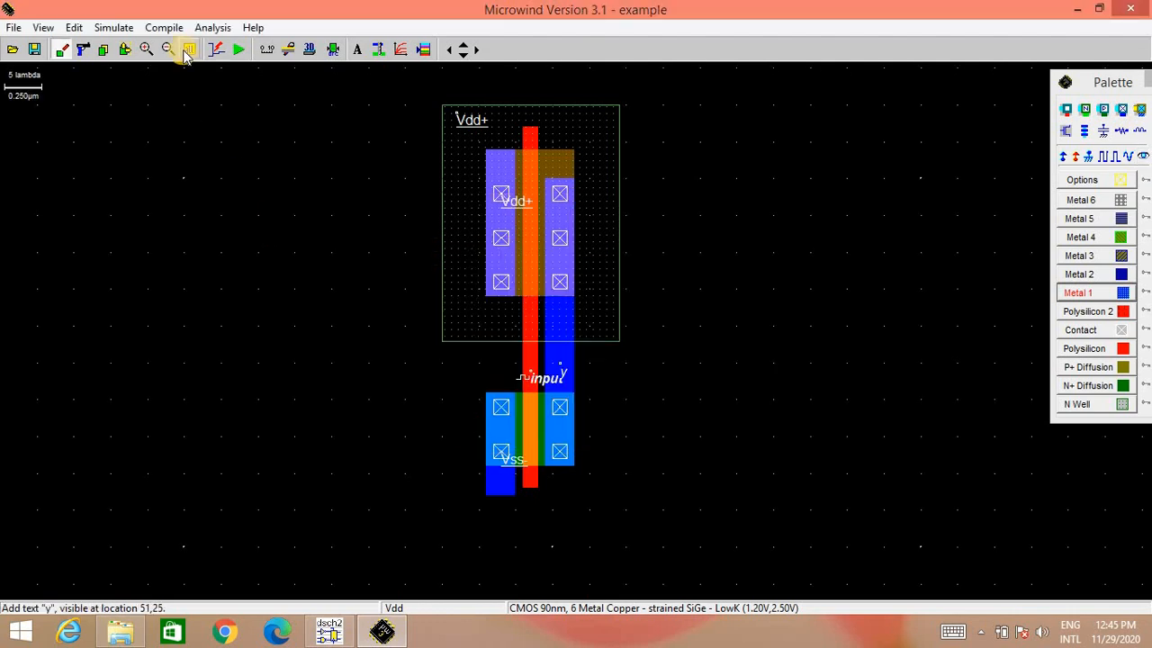
Run the analog simulation, examine the input and y waveforms, delays and power, and return to the layout.
left_click(241, 50)
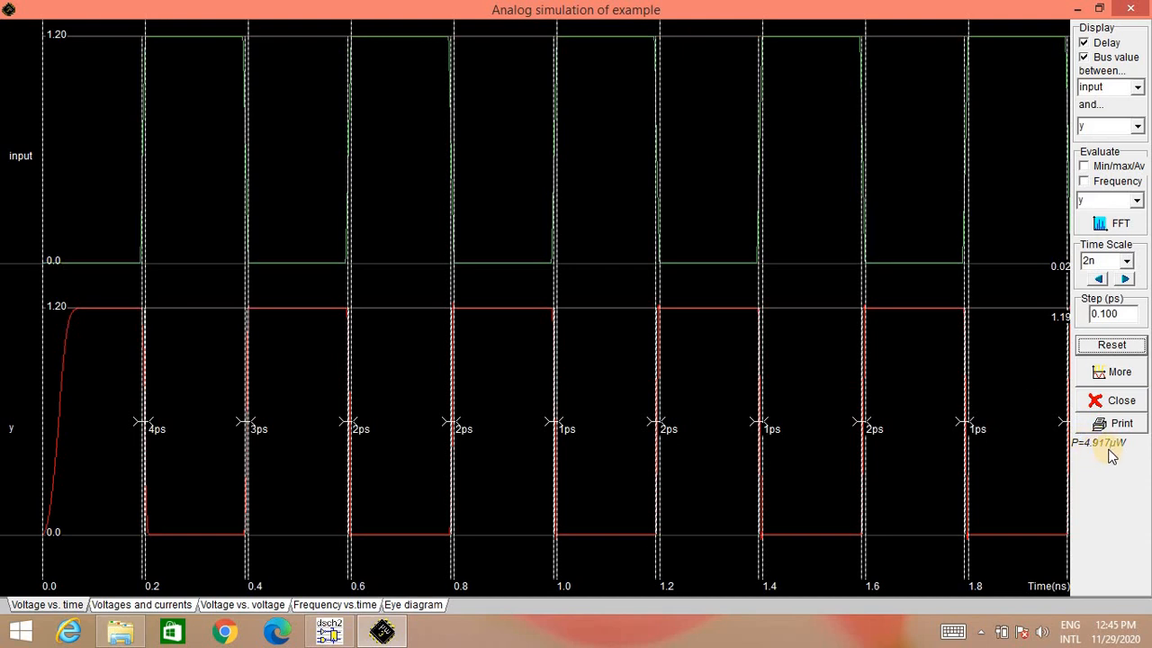
left_click(1080, 8)
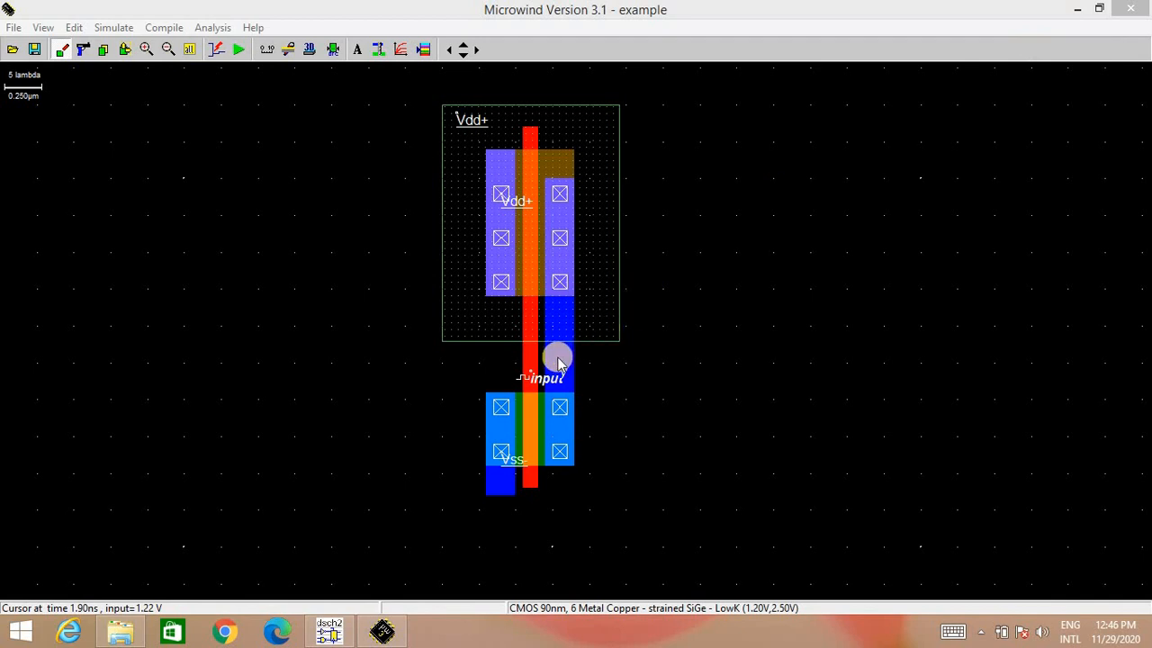